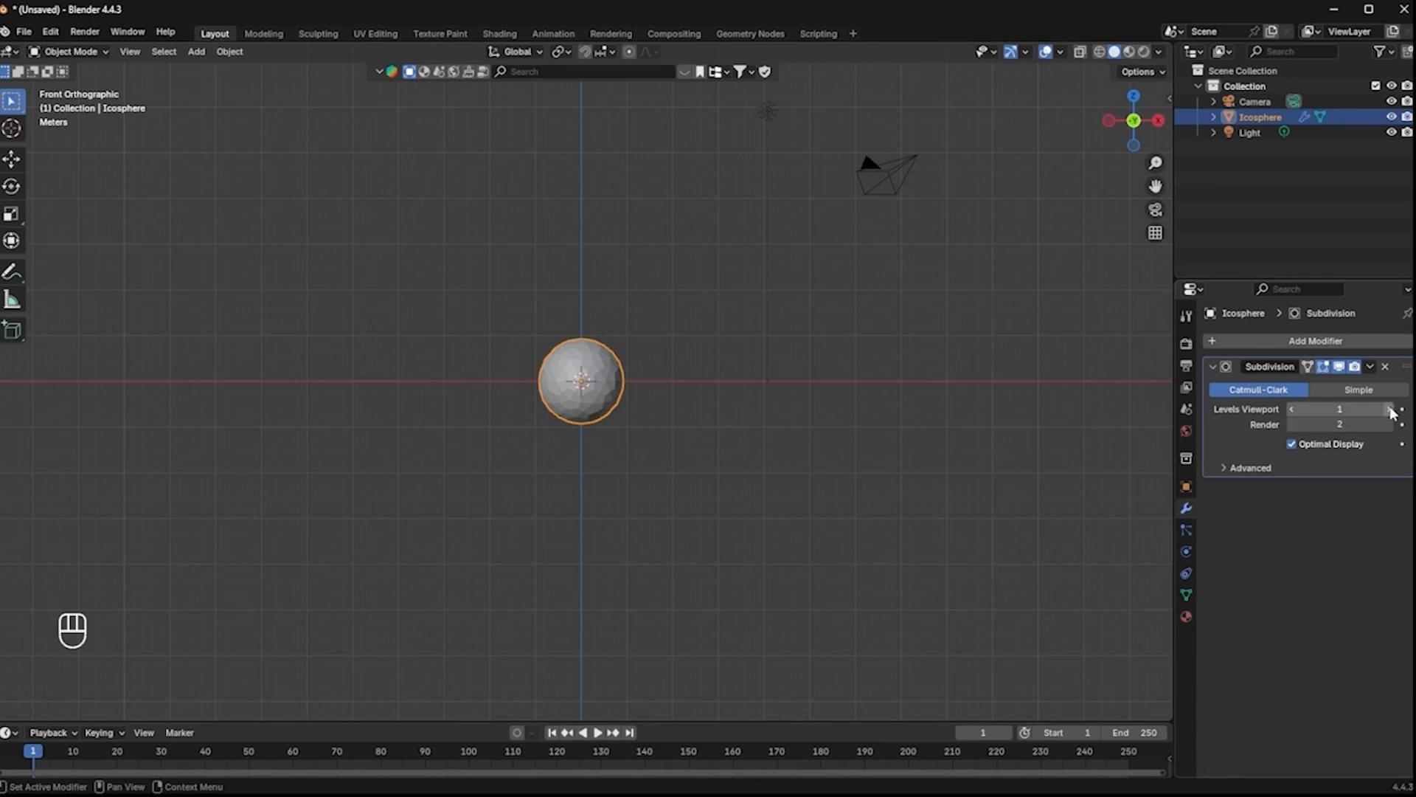
# Set the icosphere's Subdivision modifier to 2 viewport levels and 1 render level, and apply it.
pyautogui.click(1292, 424)
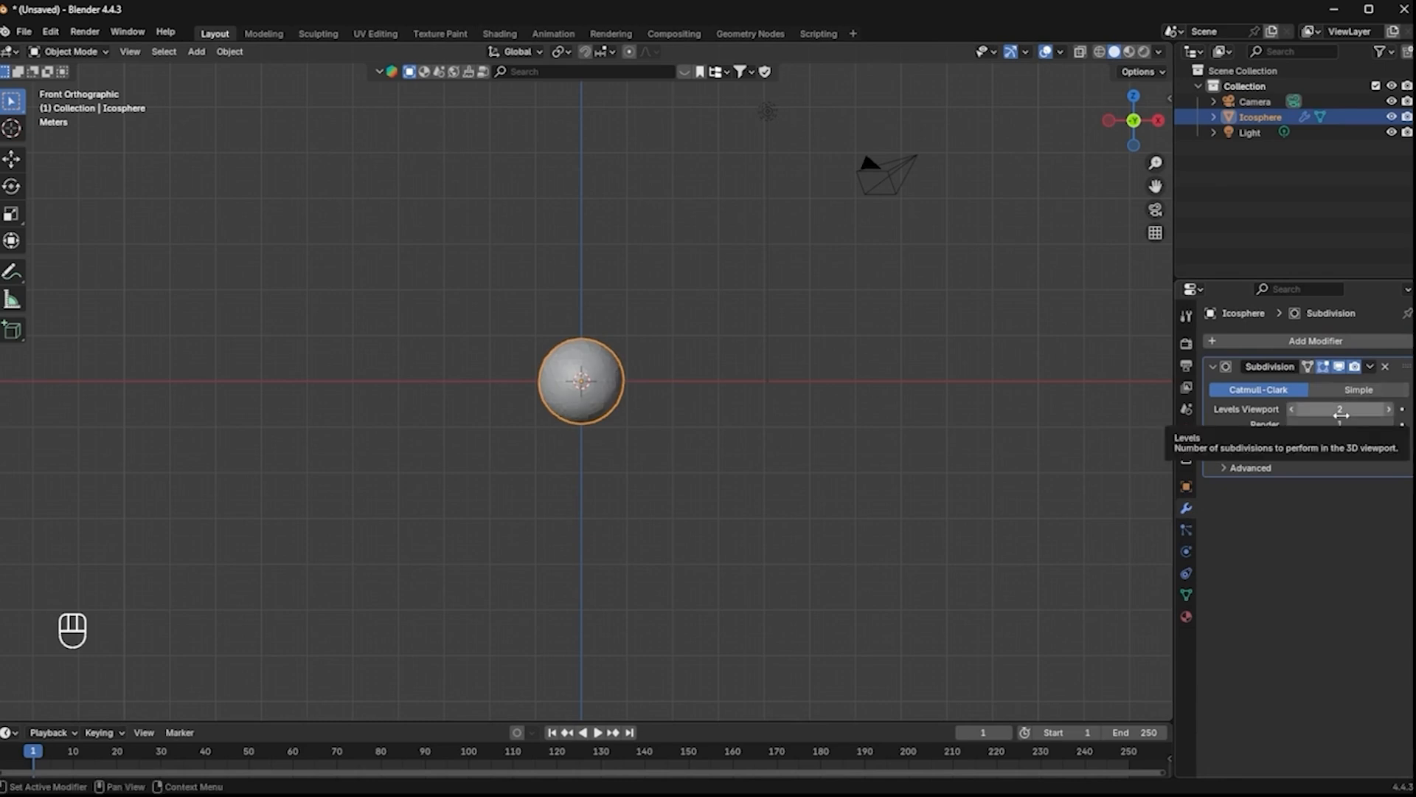
pyautogui.click(1370, 366)
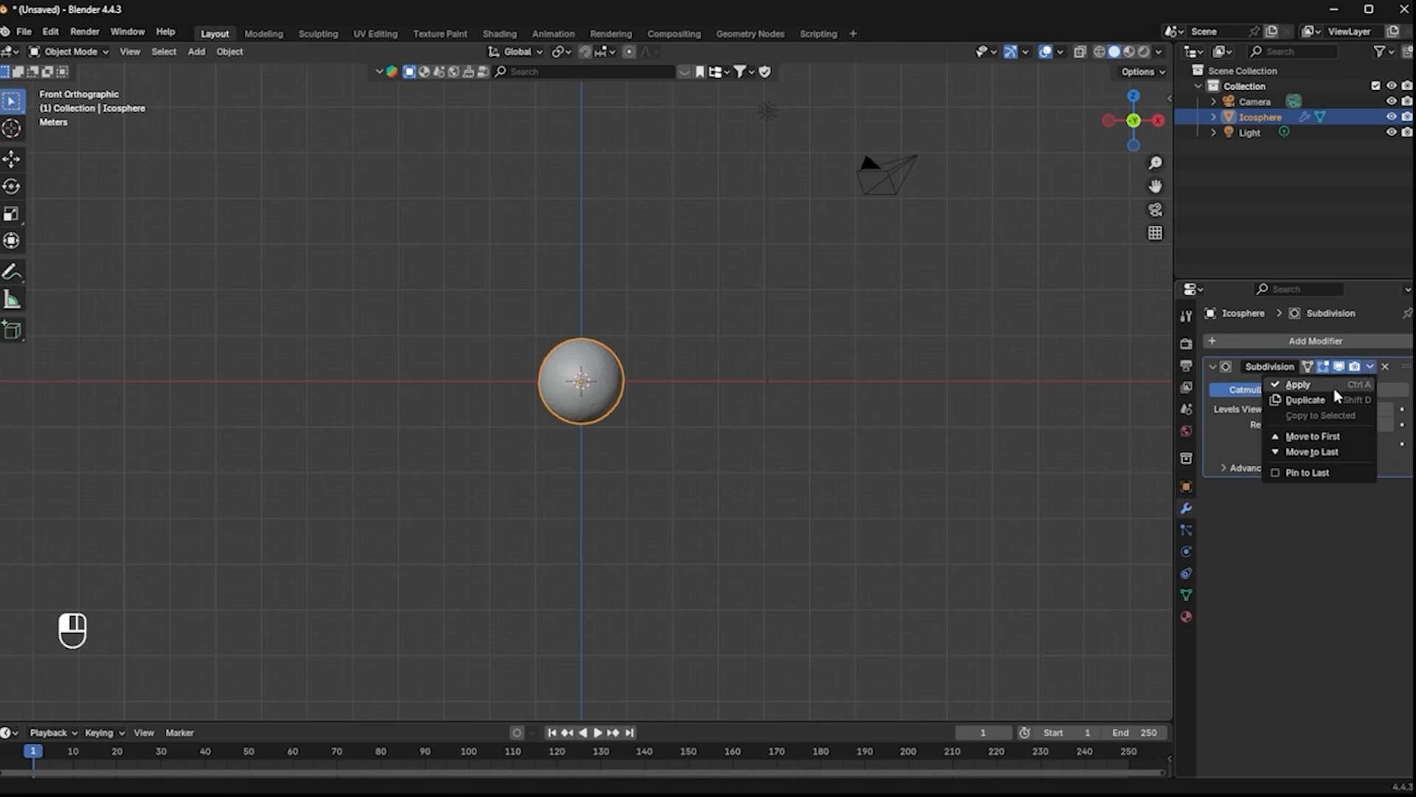
pyautogui.click(1335, 384)
# Add a material slot to the icosphere and create a new material in it.
pyautogui.click(1186, 616)
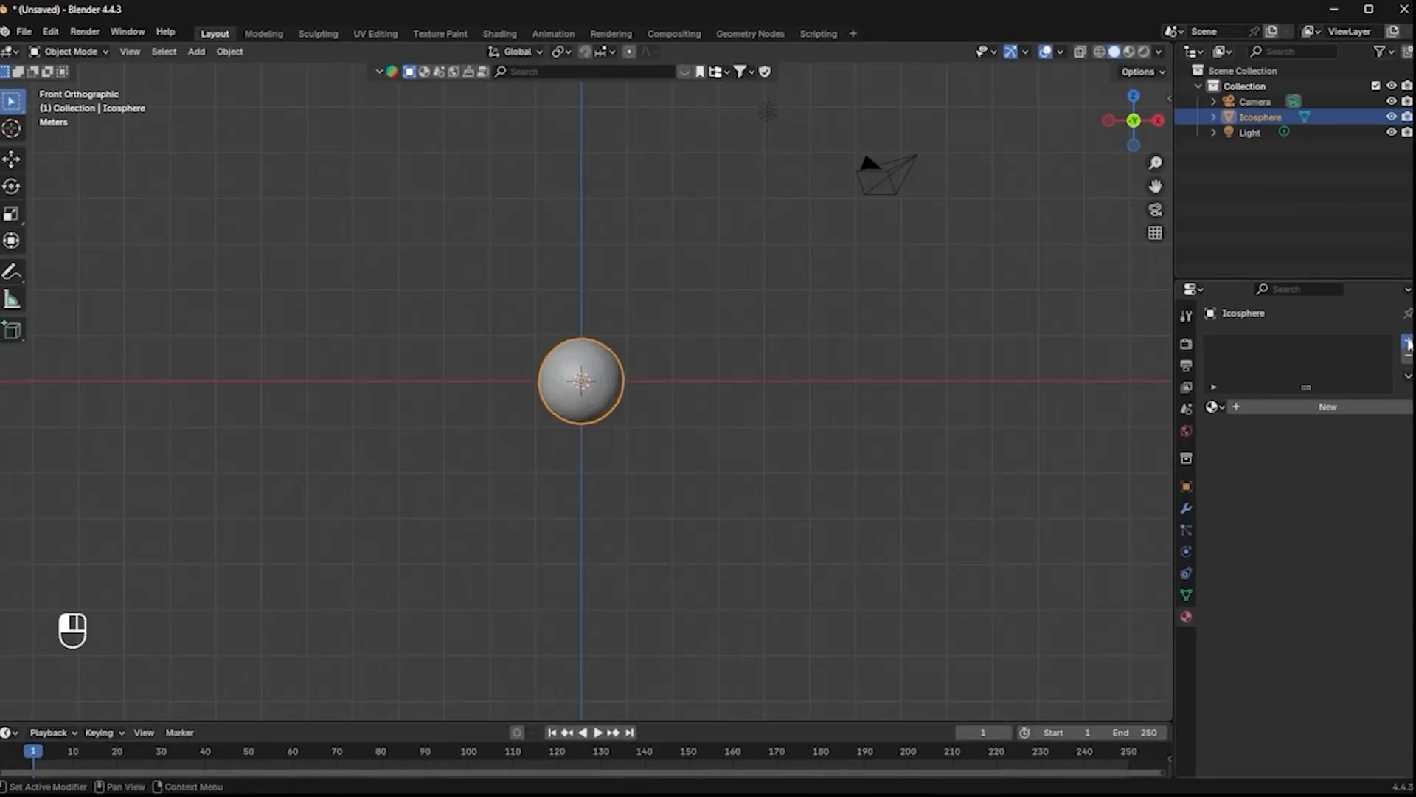
pyautogui.click(1409, 342)
pyautogui.click(1321, 407)
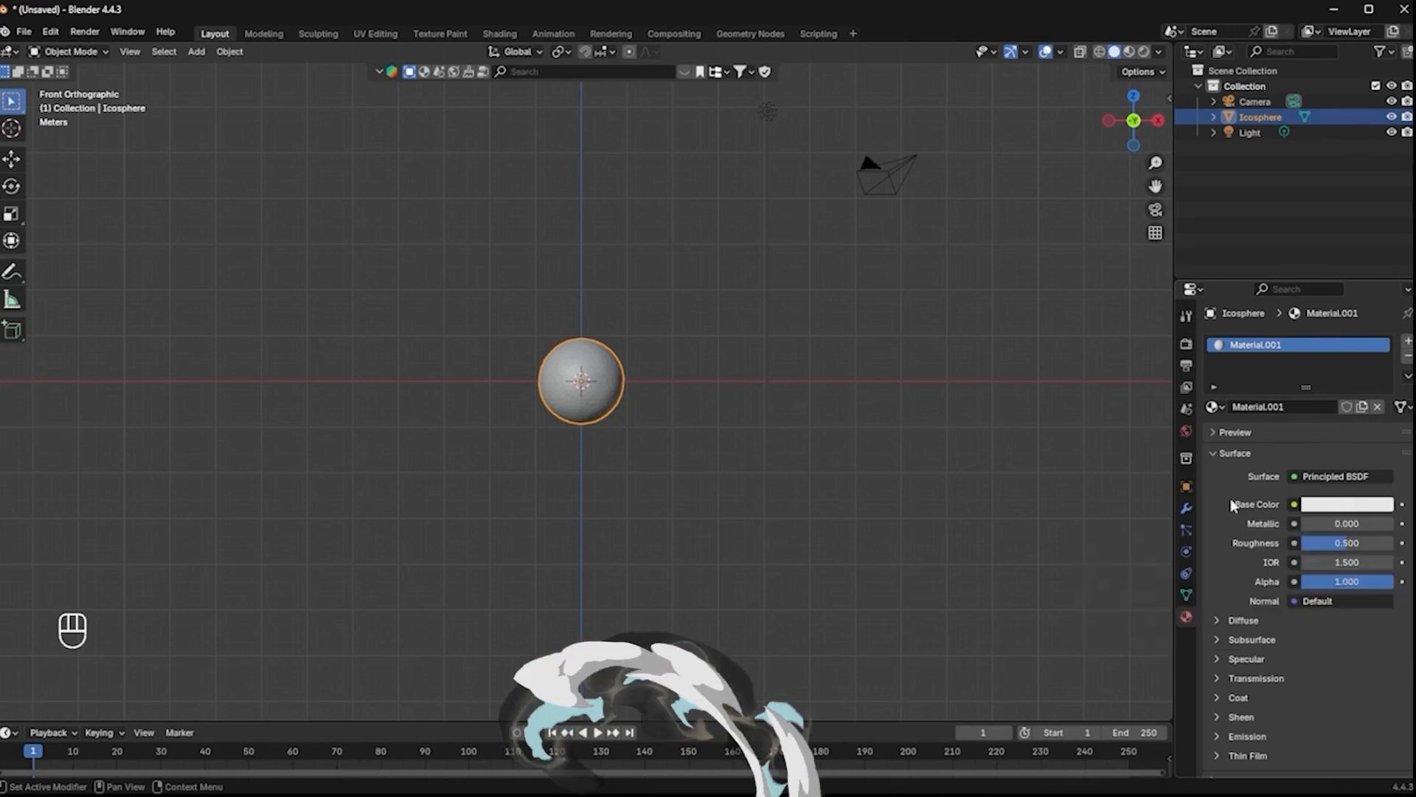
# Enter Edit Mode on the icosphere, switch to the Select Circle tool and clear the selection.
pyautogui.scroll(6, 522, 379)
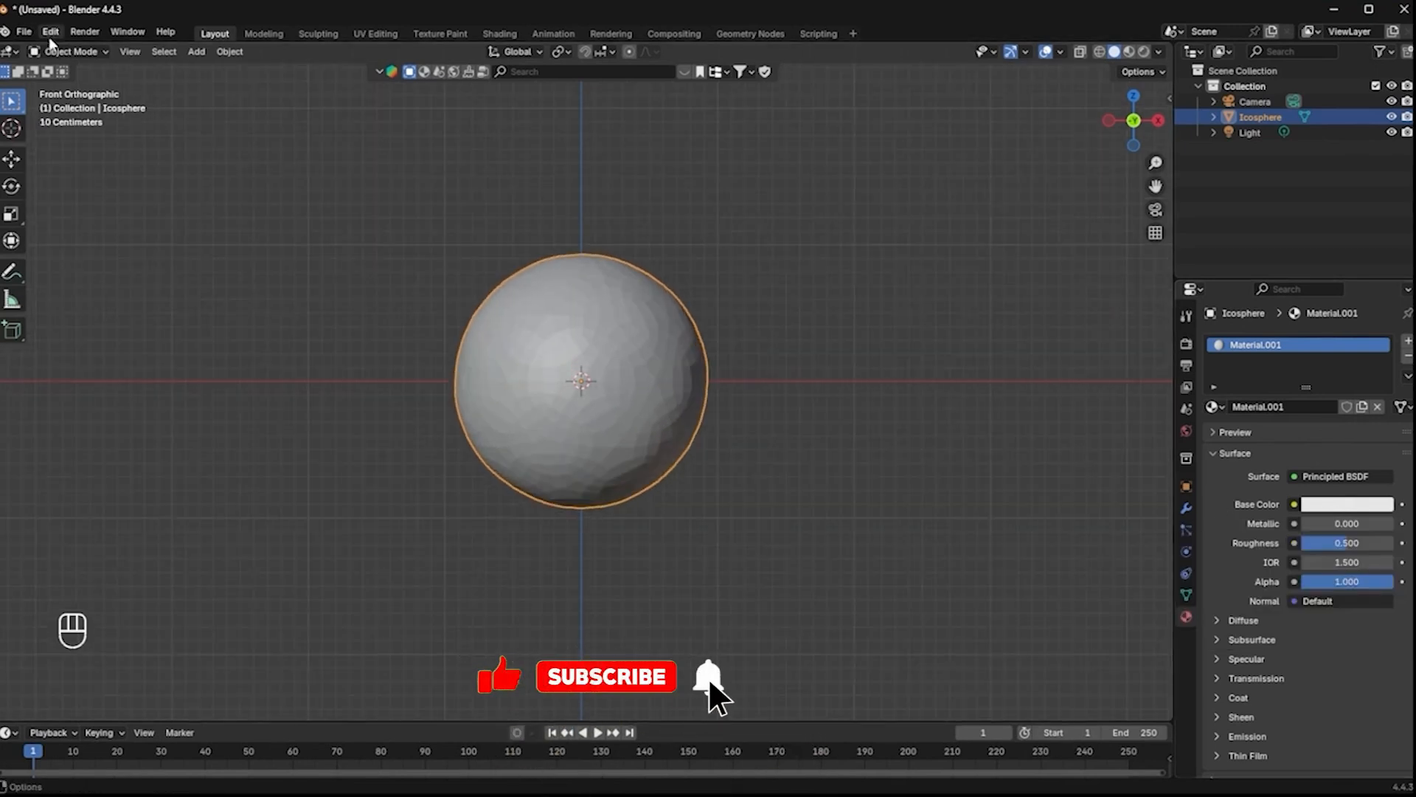
pyautogui.click(70, 51)
pyautogui.click(69, 86)
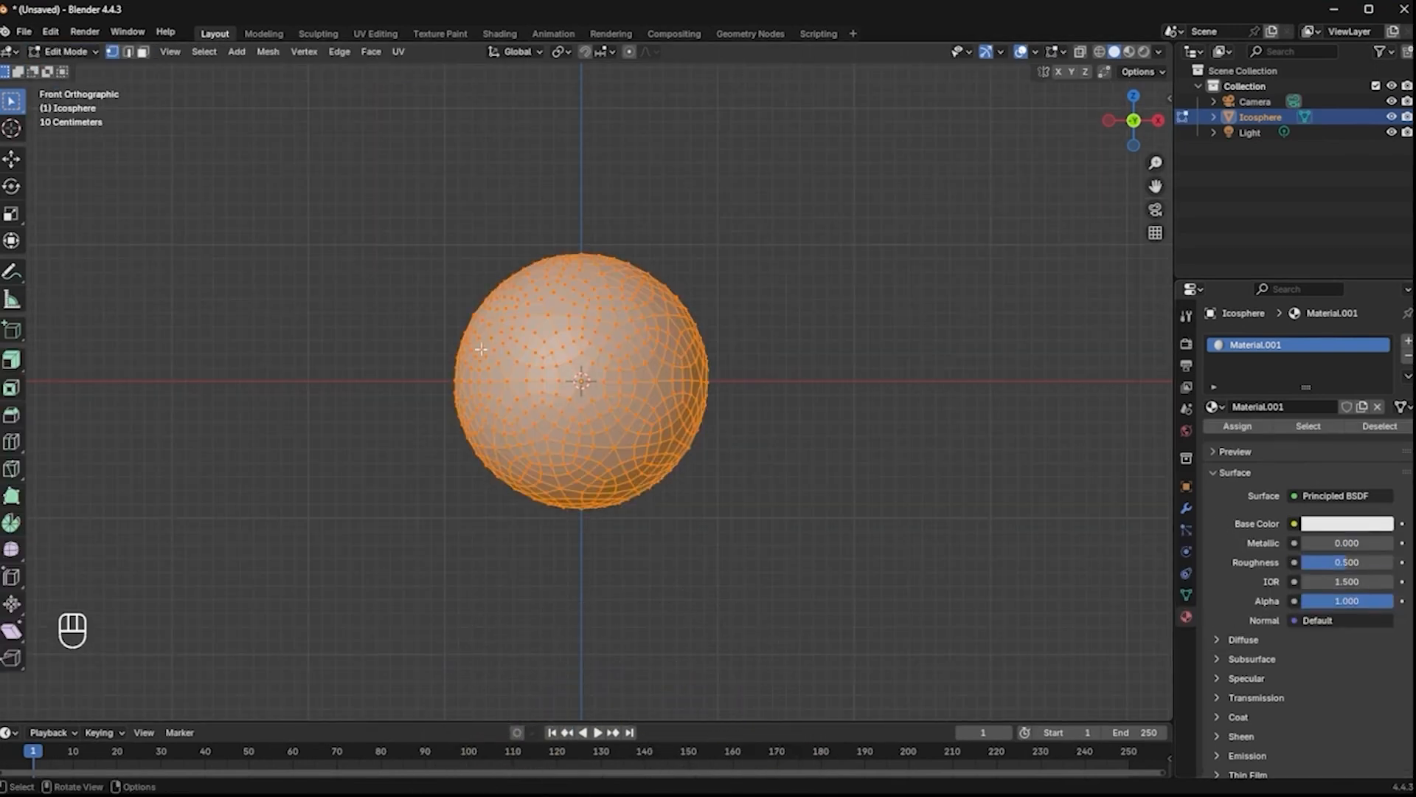
pyautogui.scroll(4, 567, 397)
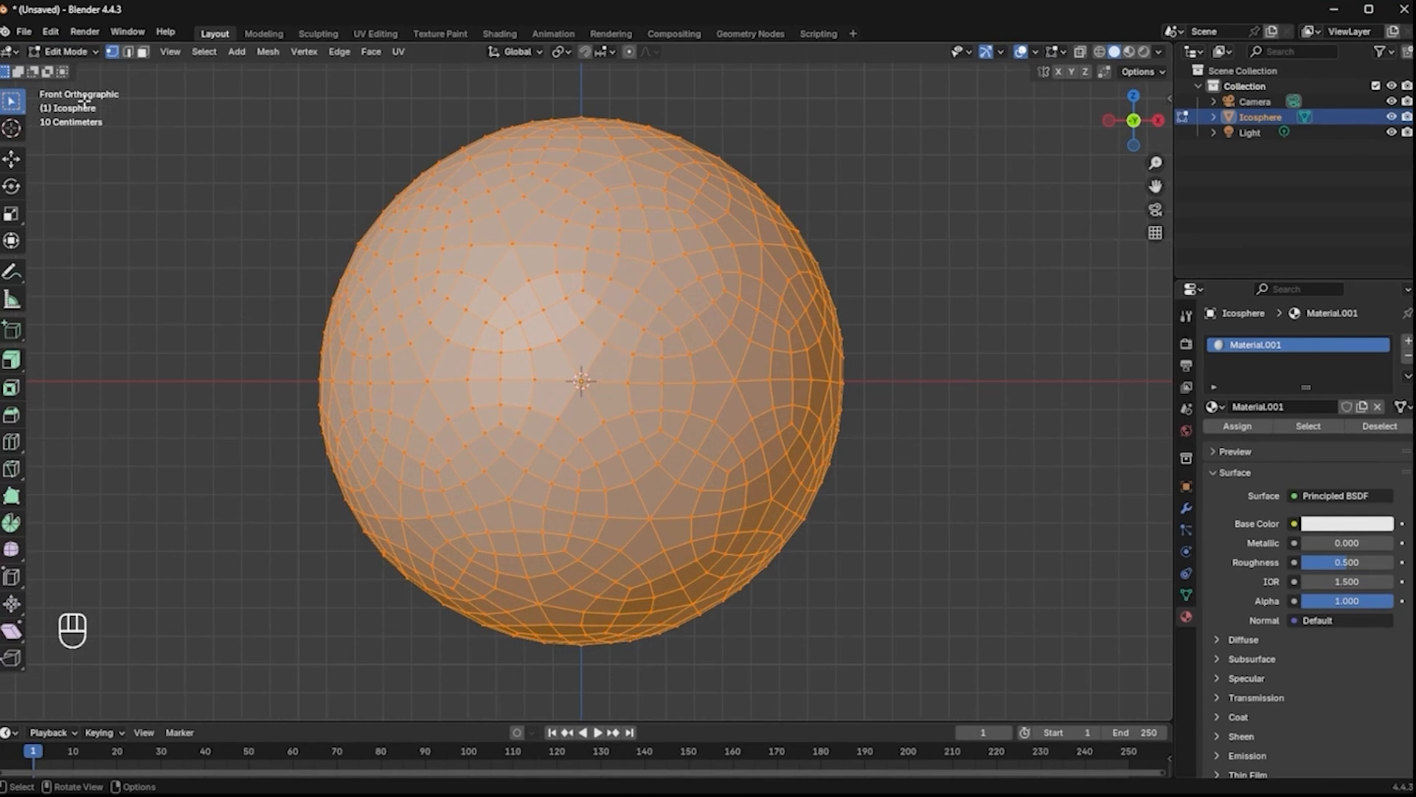
pyautogui.click(12, 112)
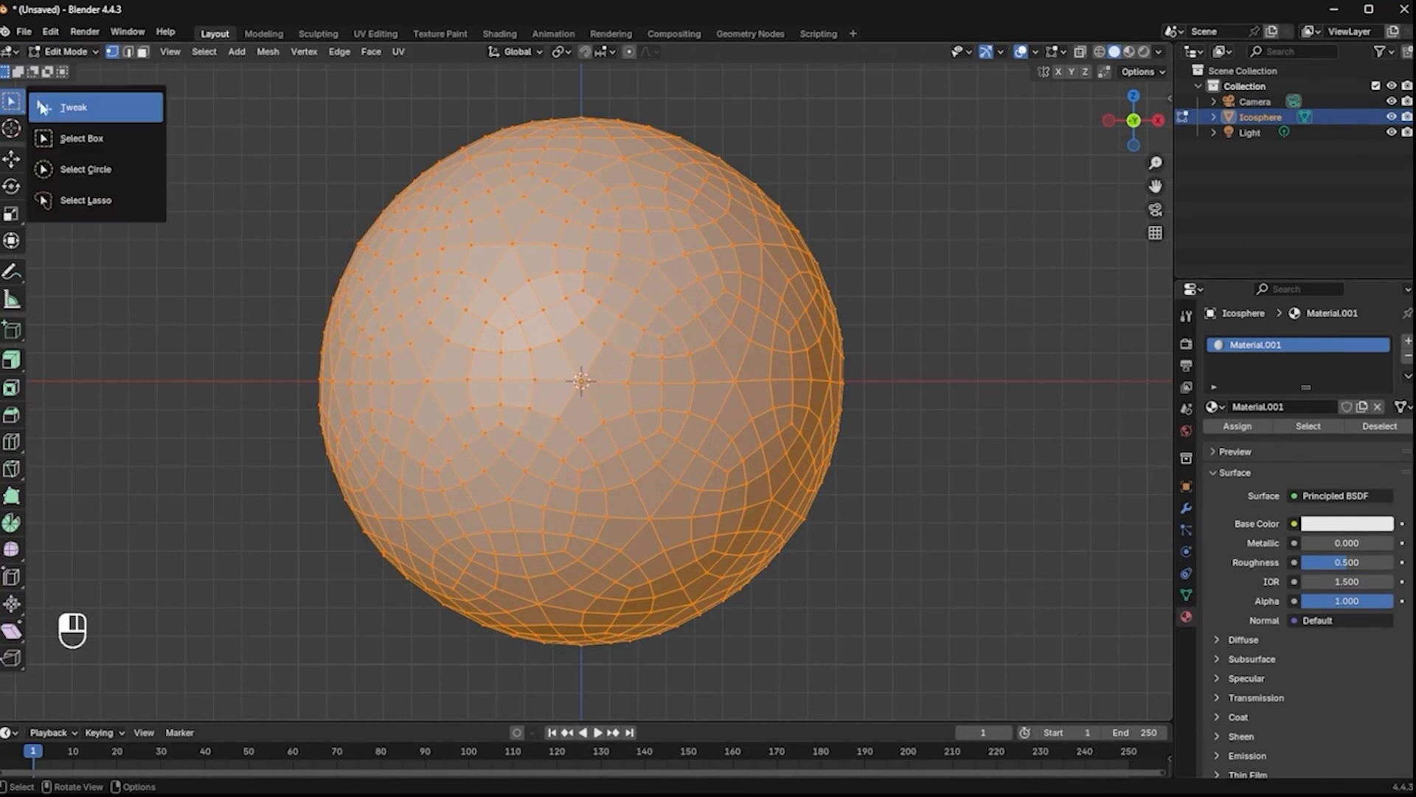
pyautogui.click(99, 168)
pyautogui.click(221, 312)
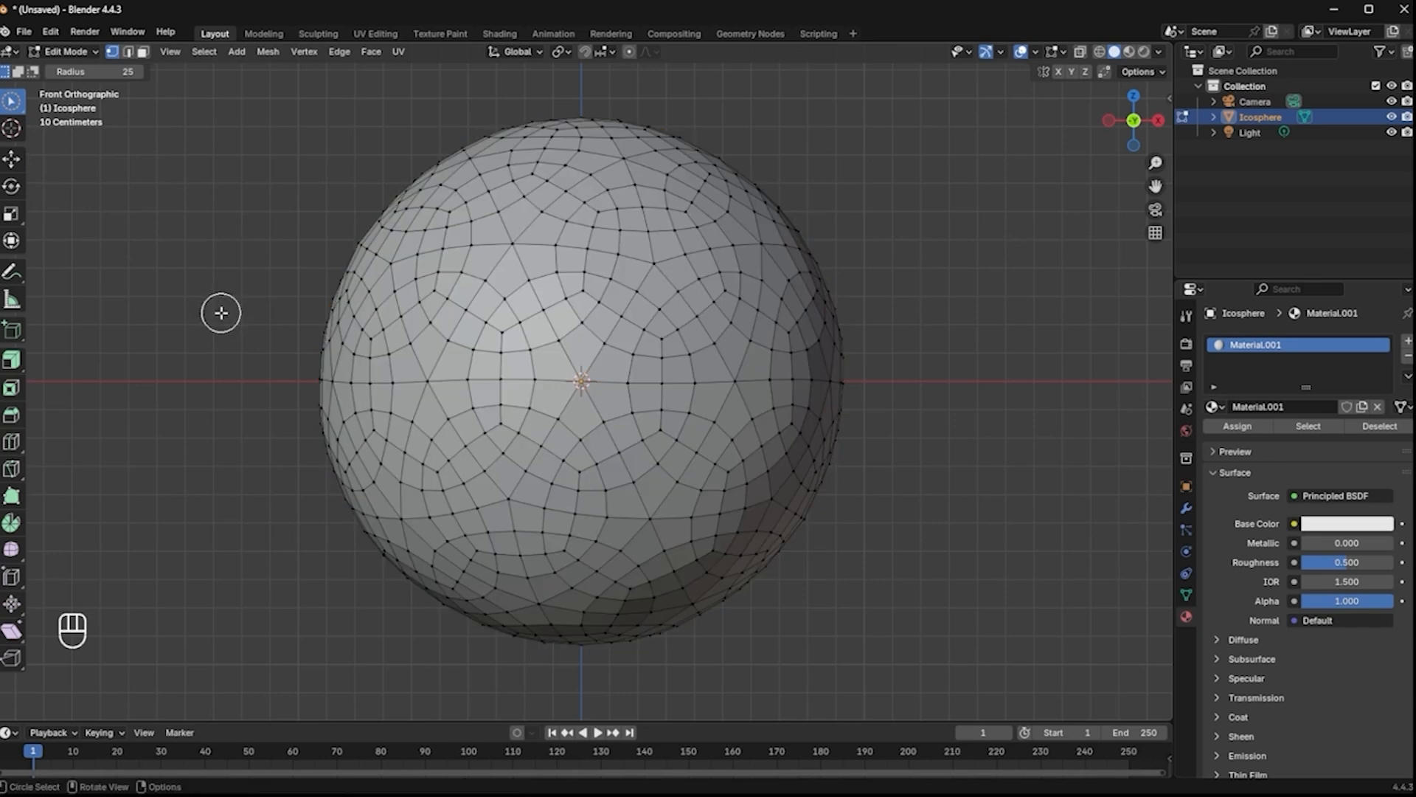
# In face select mode, select all faces of the hexagonal patch at the center of the sphere.
pyautogui.moveTo(535, 346)
pyautogui.mouseDown()
pyautogui.moveTo(527, 426)
pyautogui.moveTo(627, 454)
pyautogui.moveTo(569, 426)
pyautogui.moveTo(601, 419)
pyautogui.moveTo(631, 352)
pyautogui.moveTo(601, 304)
pyautogui.mouseUp()
pyautogui.press('3')
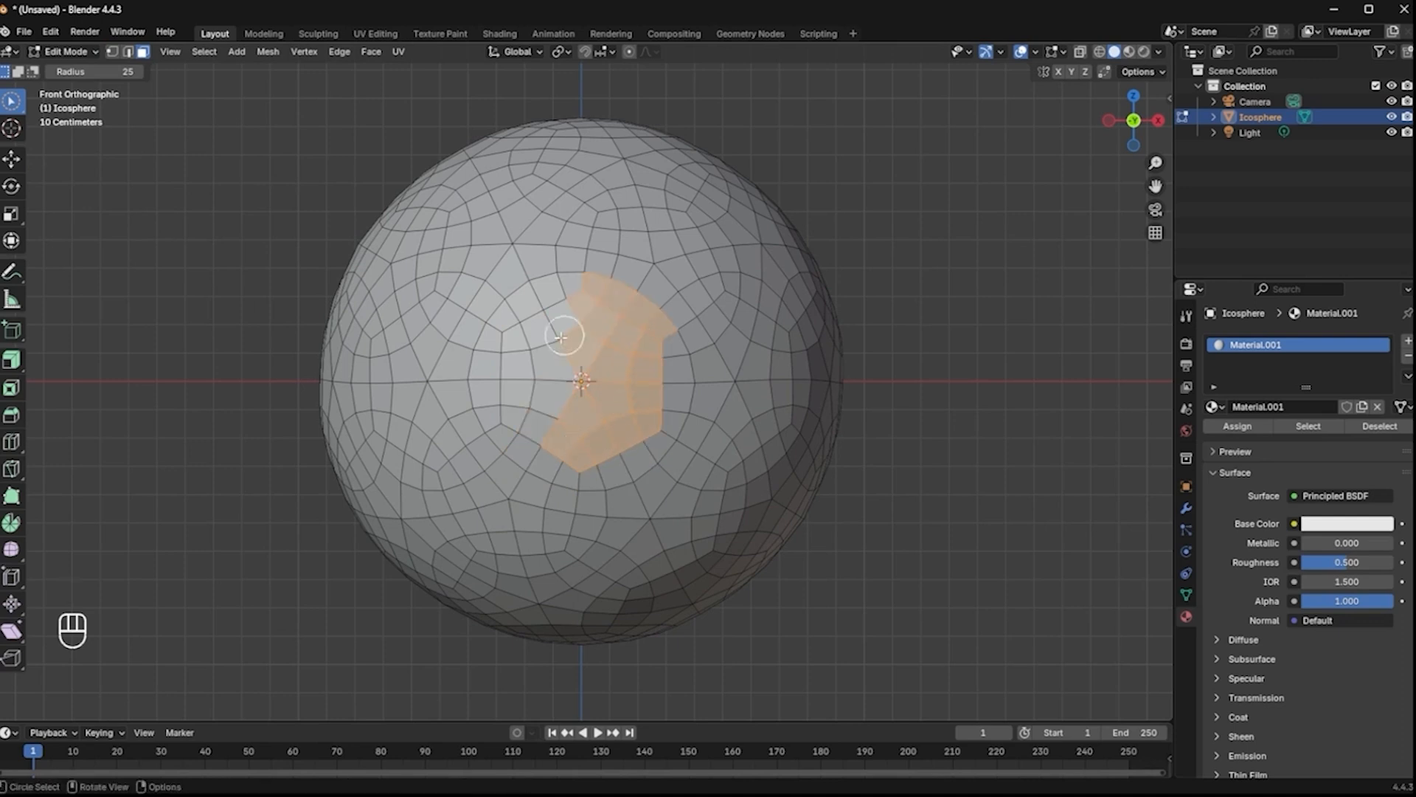
pyautogui.click(568, 329)
pyautogui.moveTo(536, 356)
pyautogui.mouseDown()
pyautogui.moveTo(569, 410)
pyautogui.moveTo(609, 420)
pyautogui.moveTo(643, 365)
pyautogui.moveTo(590, 310)
pyautogui.mouseUp()
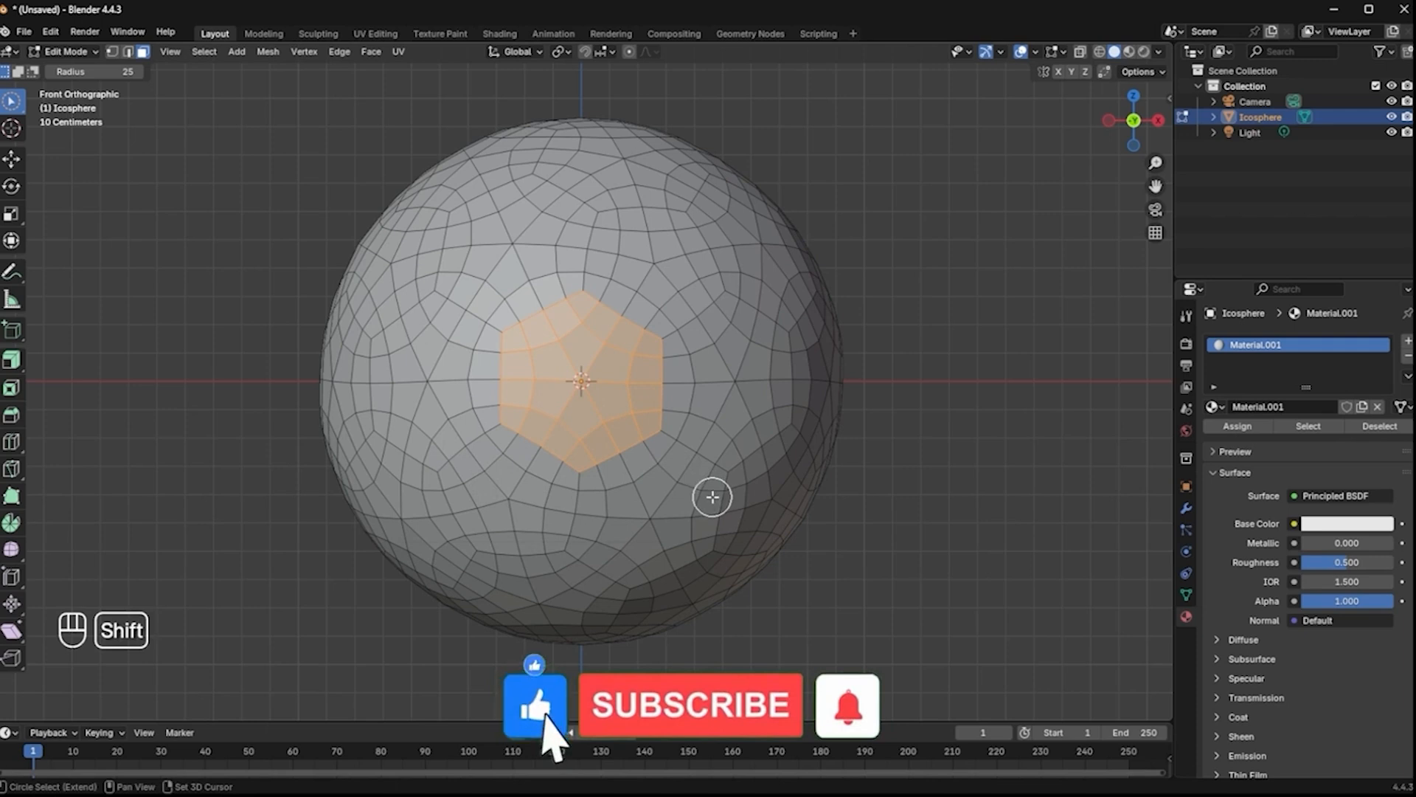
# Select all similar Face Regions and invert the selection so only the pentagon patches are selected.
pyautogui.hotkey('shift', 'g')
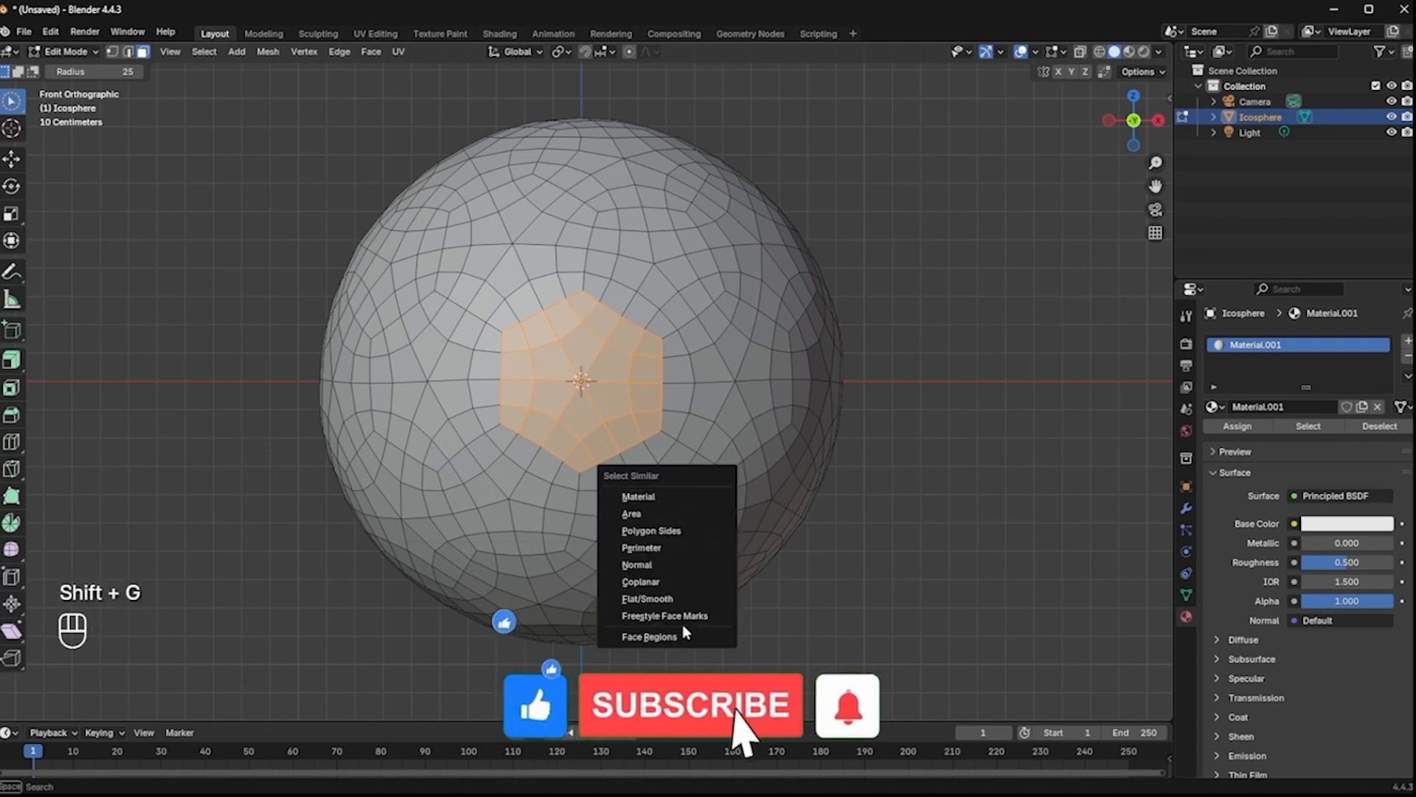
pyautogui.click(639, 639)
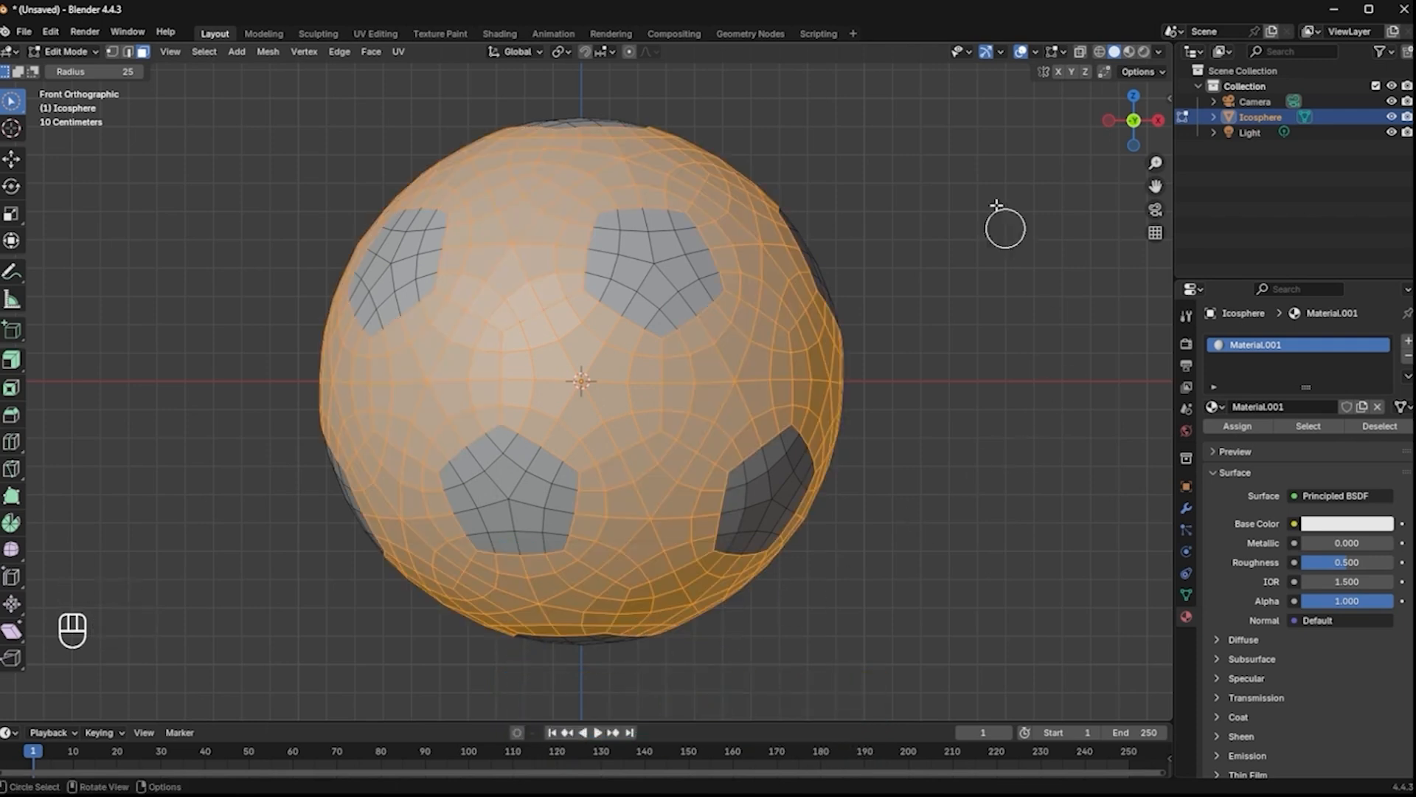
pyautogui.press('ctrl')
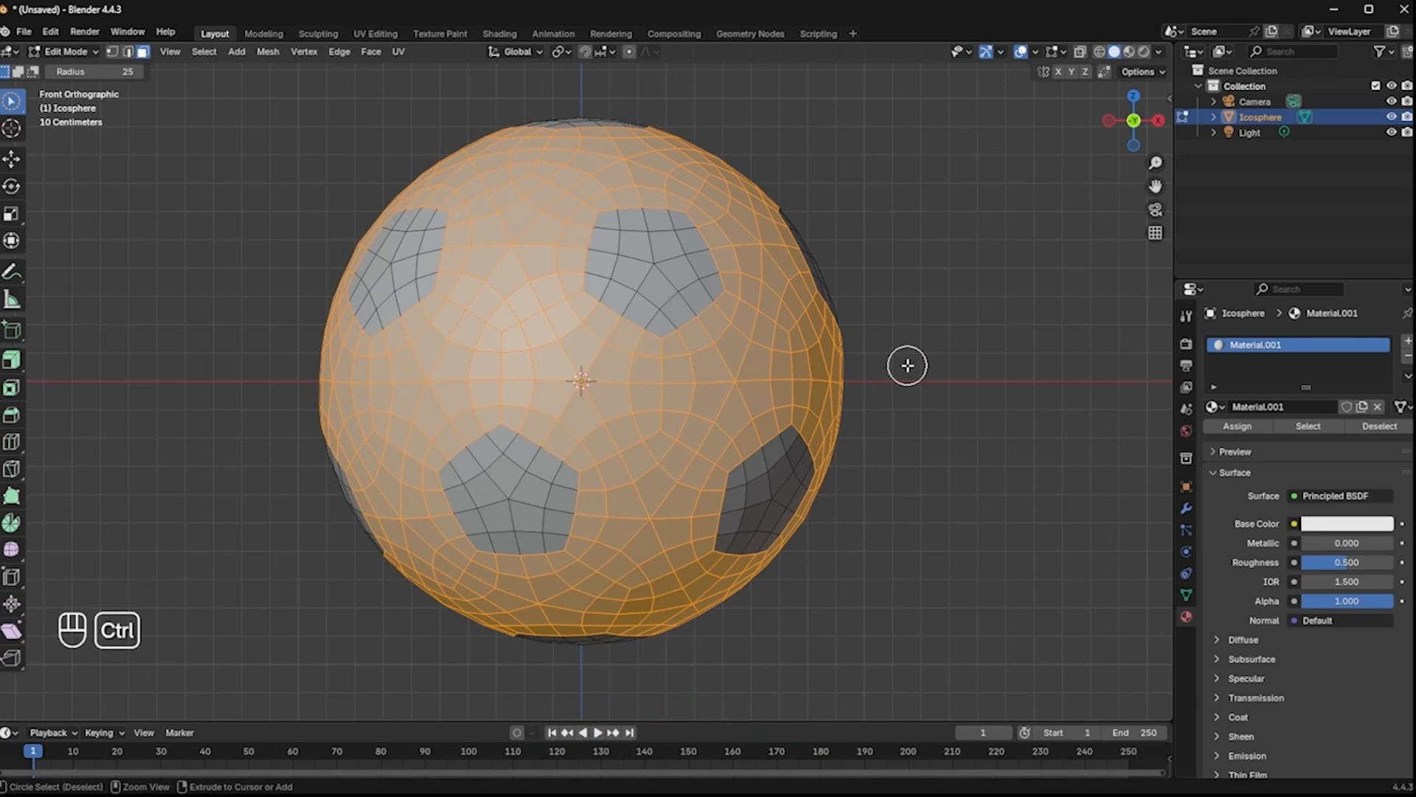
pyautogui.hotkey('ctrl', 'i')
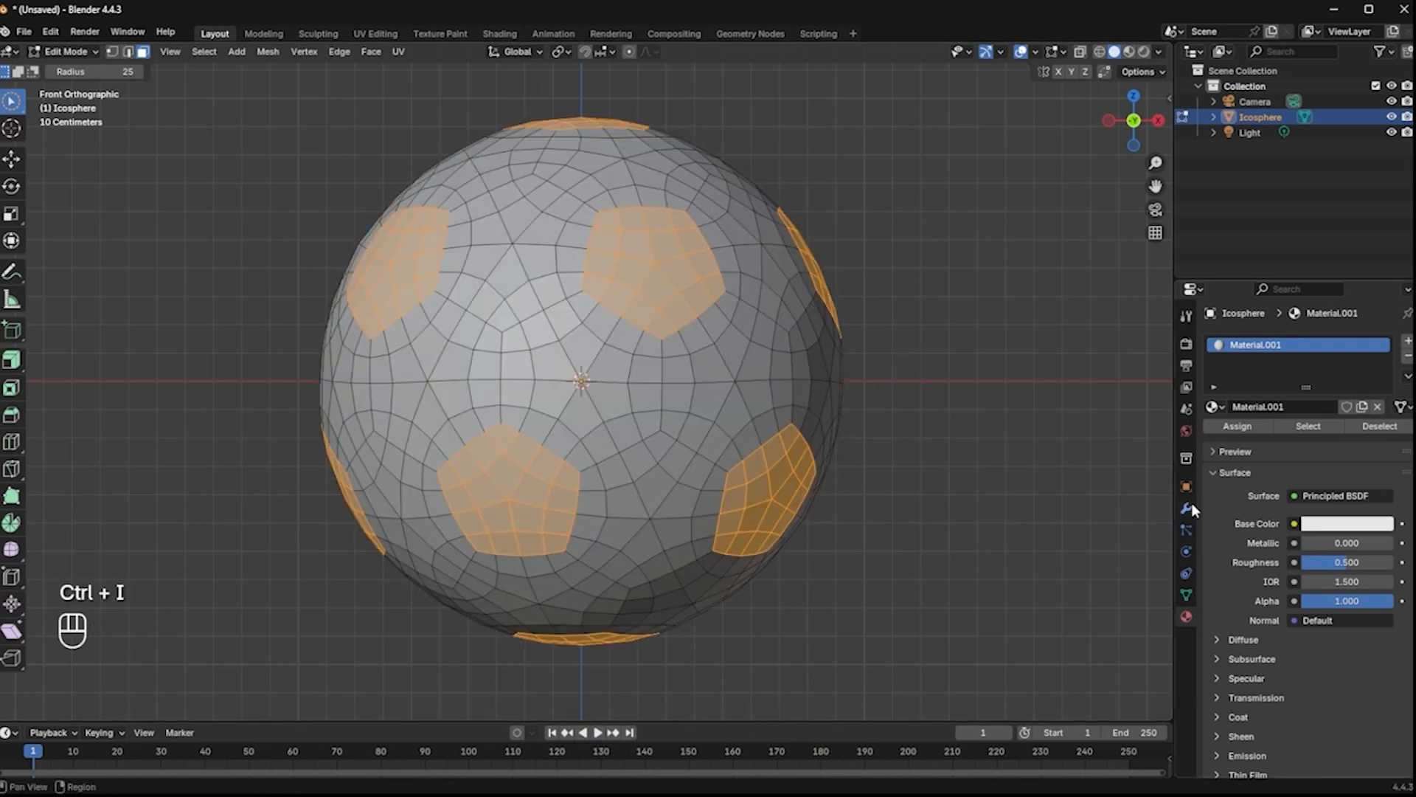
# Add a second material to the icosphere and set its base color to black.
pyautogui.click(1407, 340)
pyautogui.click(1302, 438)
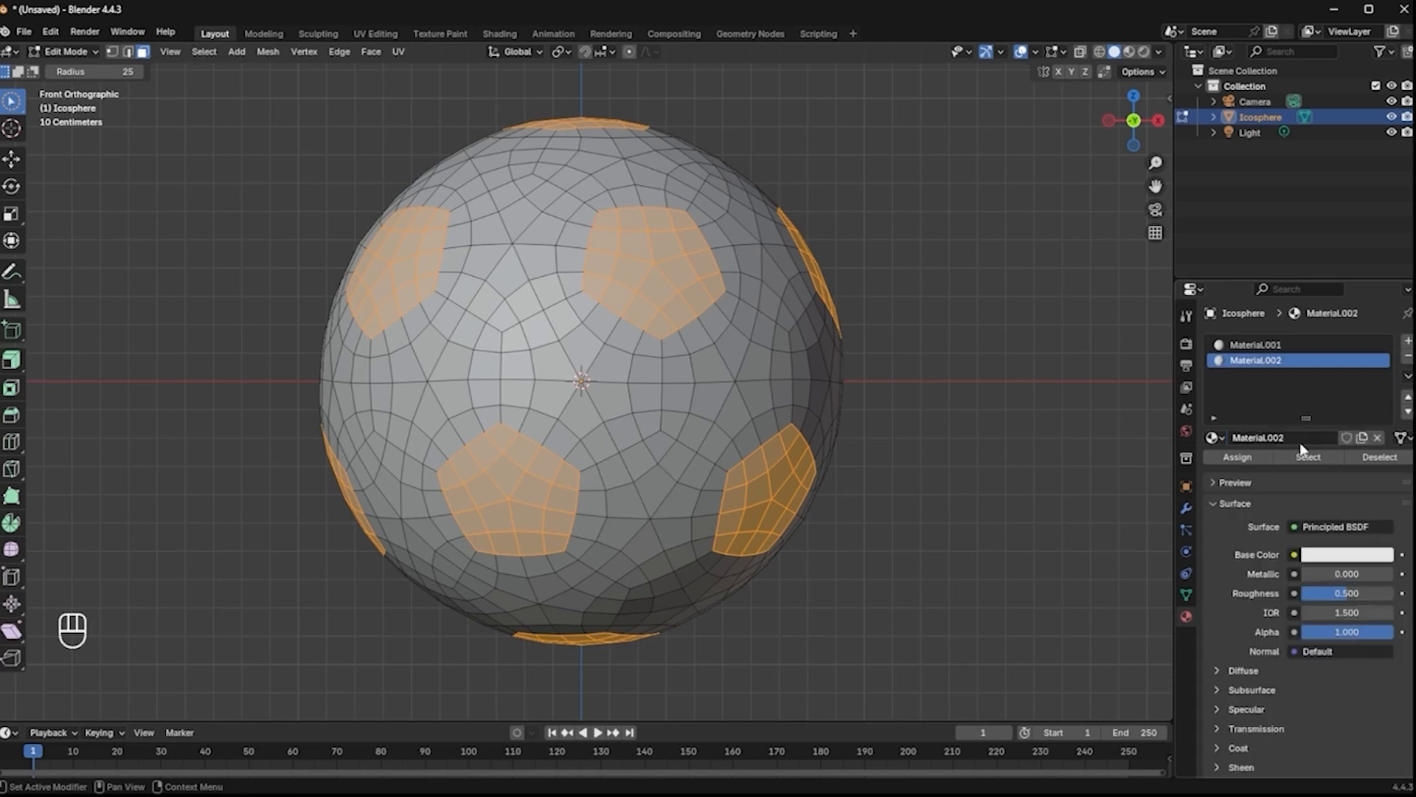
pyautogui.click(1330, 562)
pyautogui.moveTo(1382, 310); pyautogui.dragTo(1224, 391)
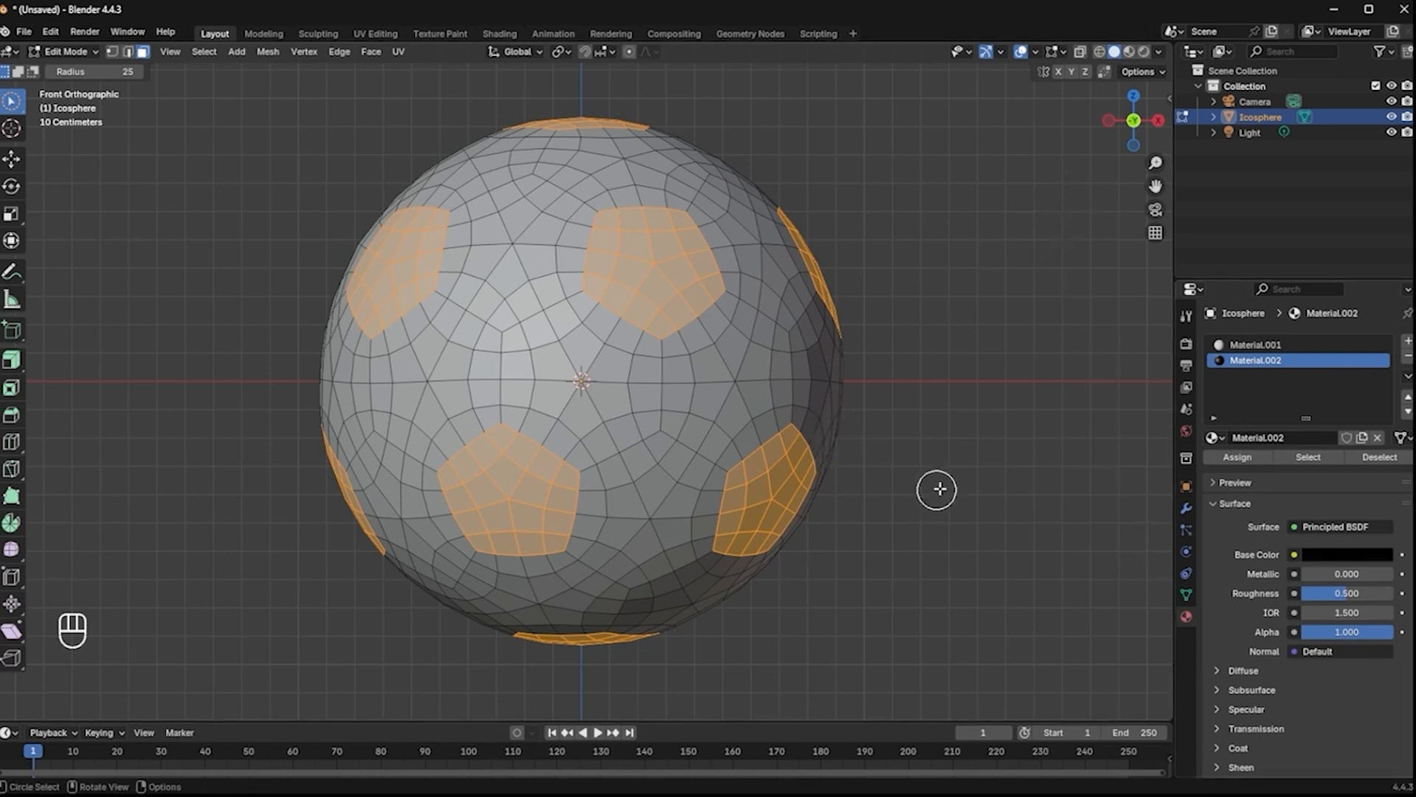
# Switch to the Select Box tool and deselect the pentagon faces.
pyautogui.click(14, 101)
pyautogui.click(74, 139)
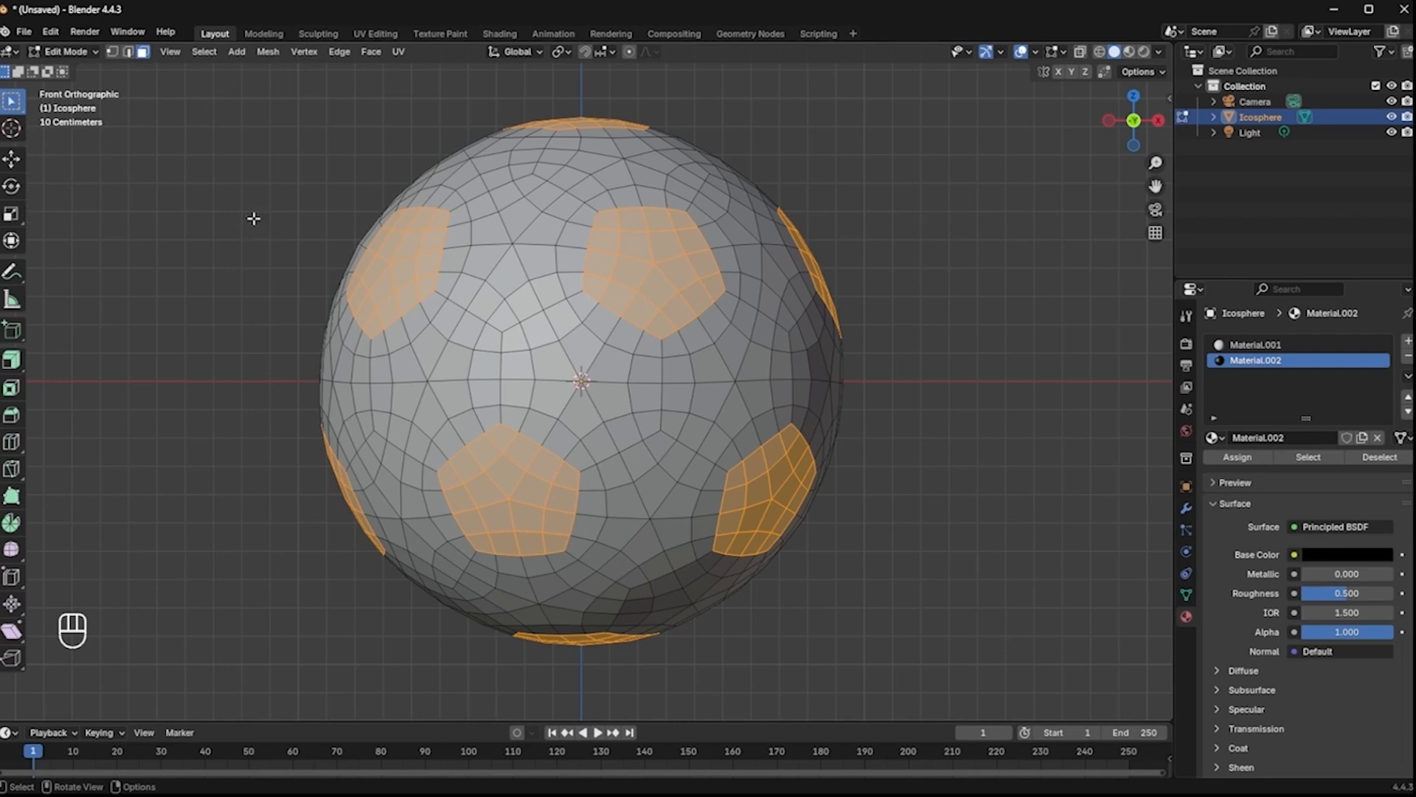
pyautogui.click(296, 225)
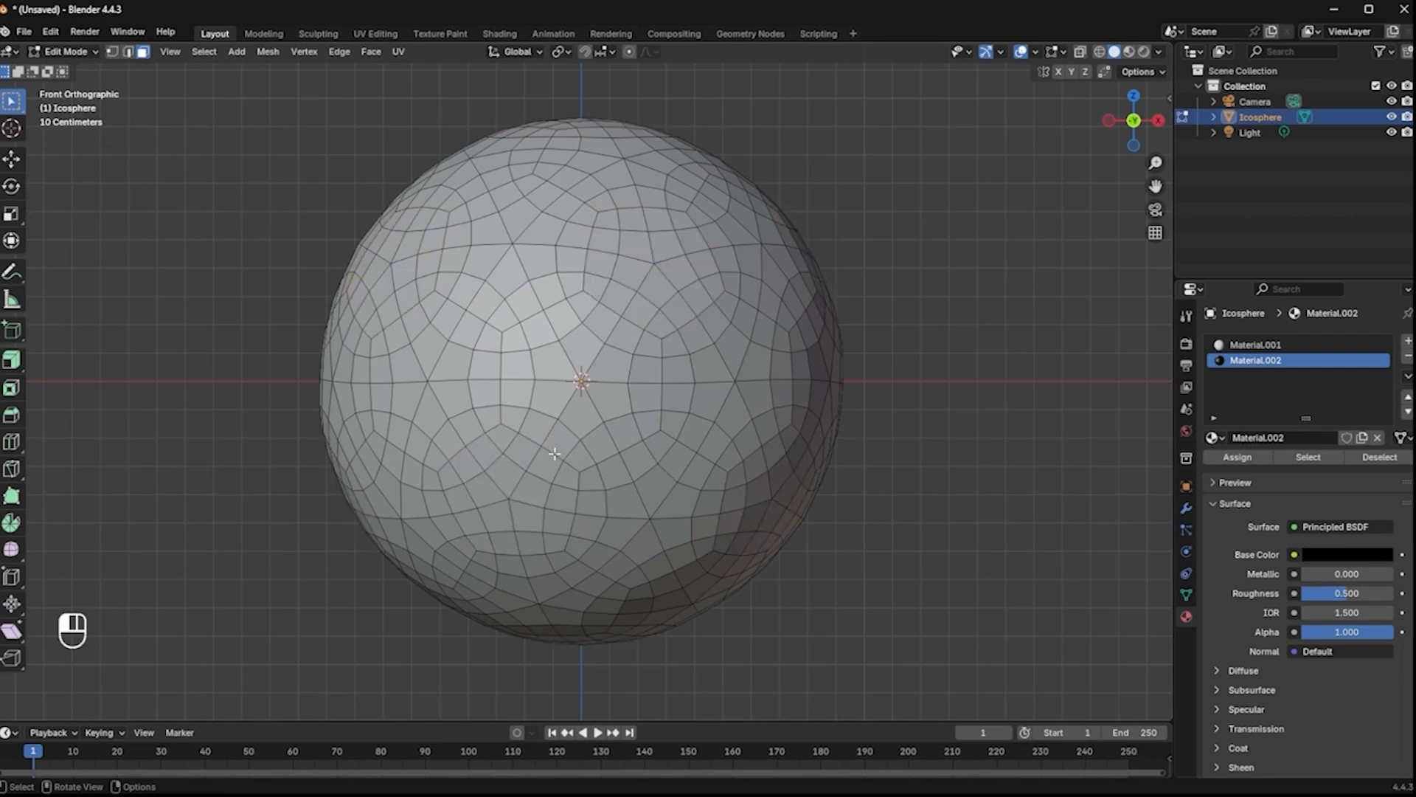
# In edge select mode, select the edges along all six sides of the central hexagon's outline.
pyautogui.click(555, 450)
pyautogui.press('2')
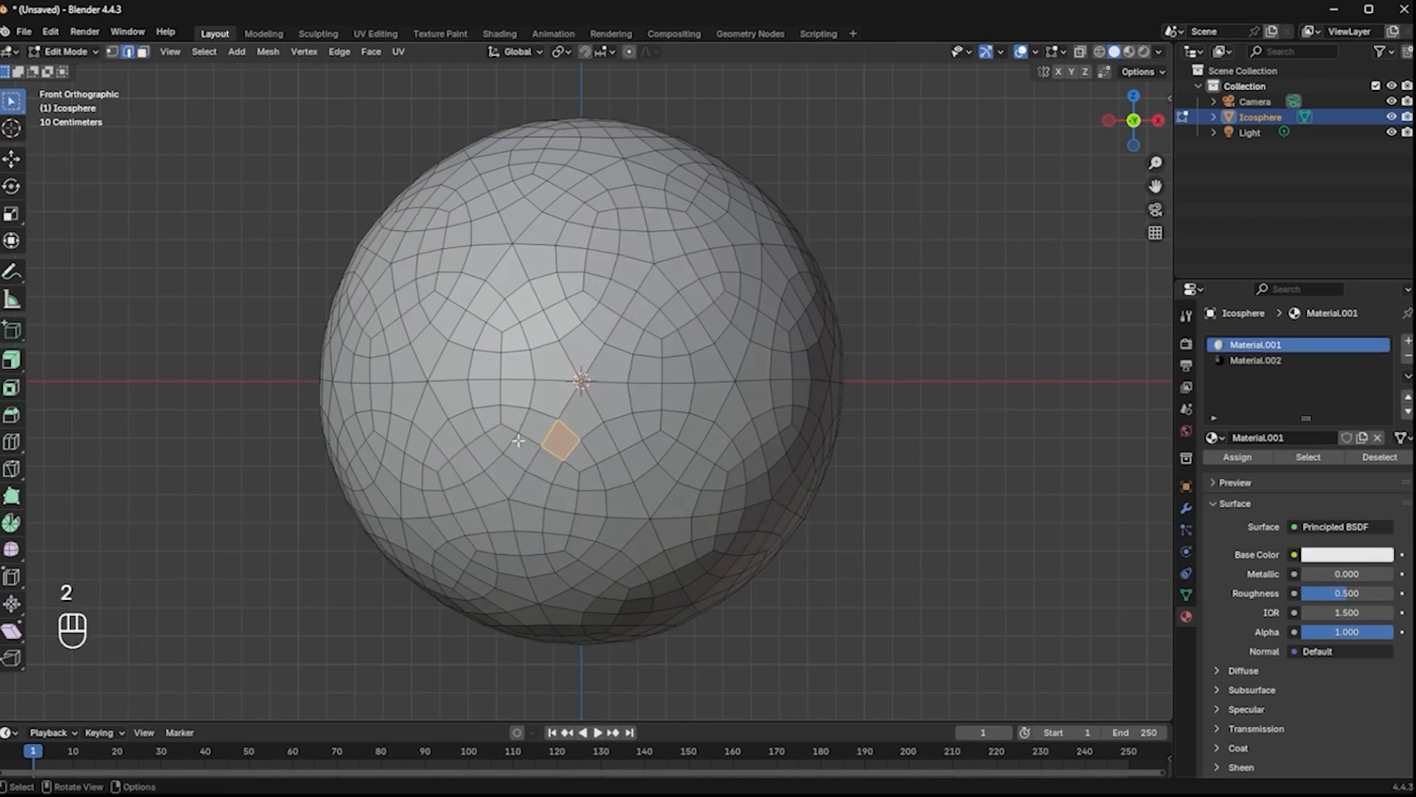
pyautogui.keyDown('alt'); pyautogui.keyDown('shift'); pyautogui.click(531, 441); pyautogui.keyUp('shift'); pyautogui.keyUp('alt')
pyautogui.keyDown('alt'); pyautogui.keyDown('shift'); pyautogui.click(504, 386); pyautogui.keyUp('shift'); pyautogui.keyUp('alt')
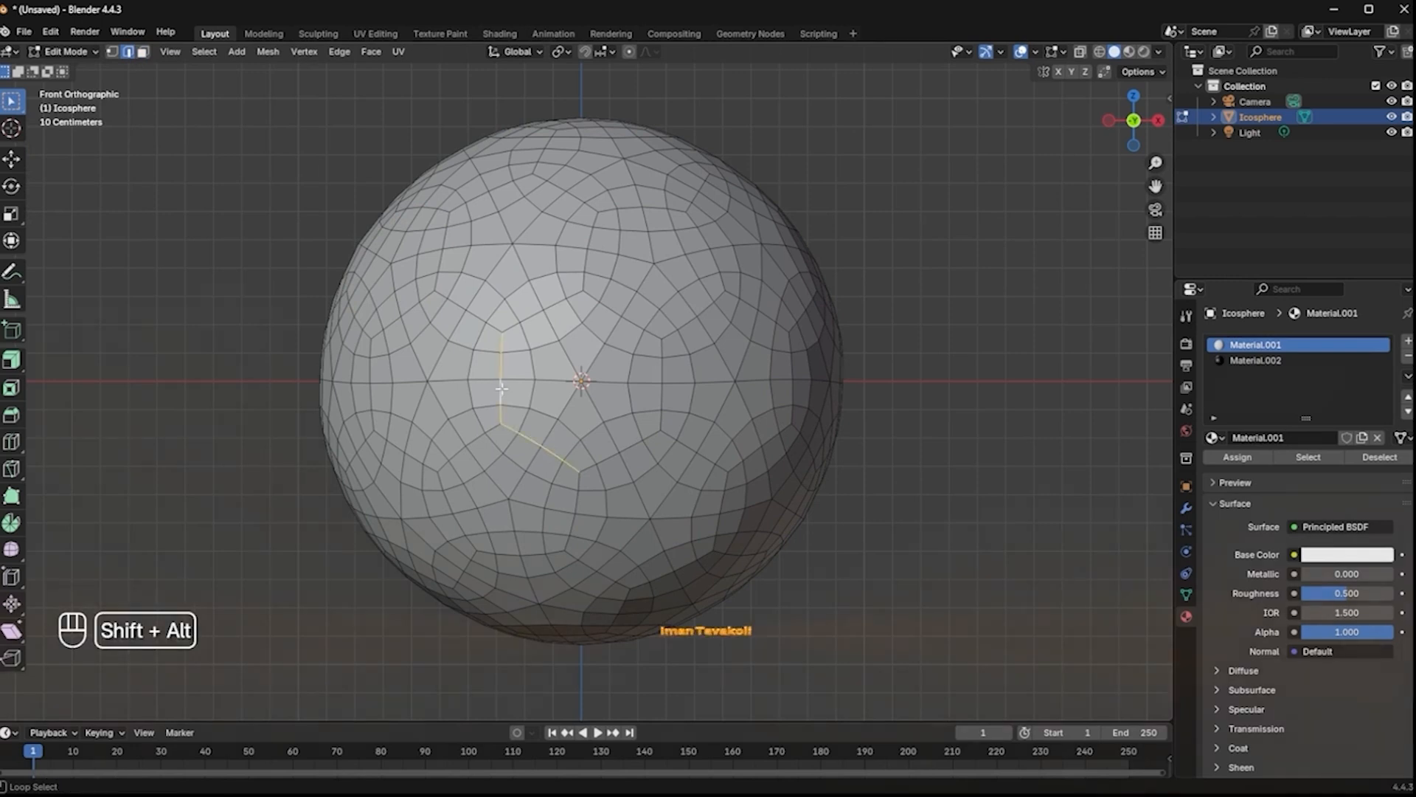
pyautogui.keyDown('alt'); pyautogui.keyDown('shift'); pyautogui.click(543, 312); pyautogui.keyUp('shift'); pyautogui.keyUp('alt')
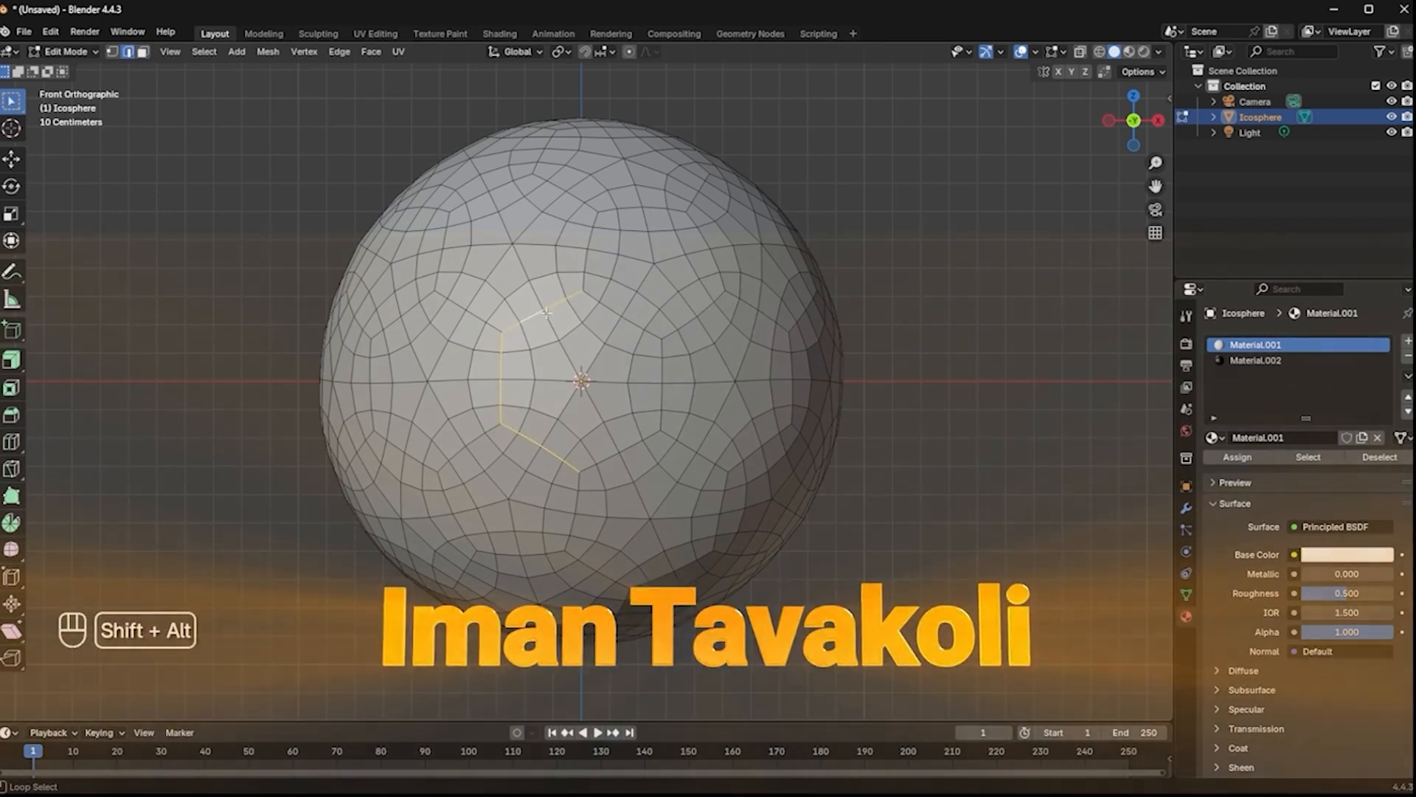
pyautogui.keyDown('alt'); pyautogui.keyDown('shift'); pyautogui.click(623, 317); pyautogui.keyUp('shift'); pyautogui.keyUp('alt')
pyautogui.keyDown('alt'); pyautogui.keyDown('shift'); pyautogui.click(661, 386); pyautogui.keyUp('shift'); pyautogui.keyUp('alt')
pyautogui.keyDown('alt'); pyautogui.keyDown('shift'); pyautogui.click(630, 446); pyautogui.keyUp('shift'); pyautogui.keyUp('alt')
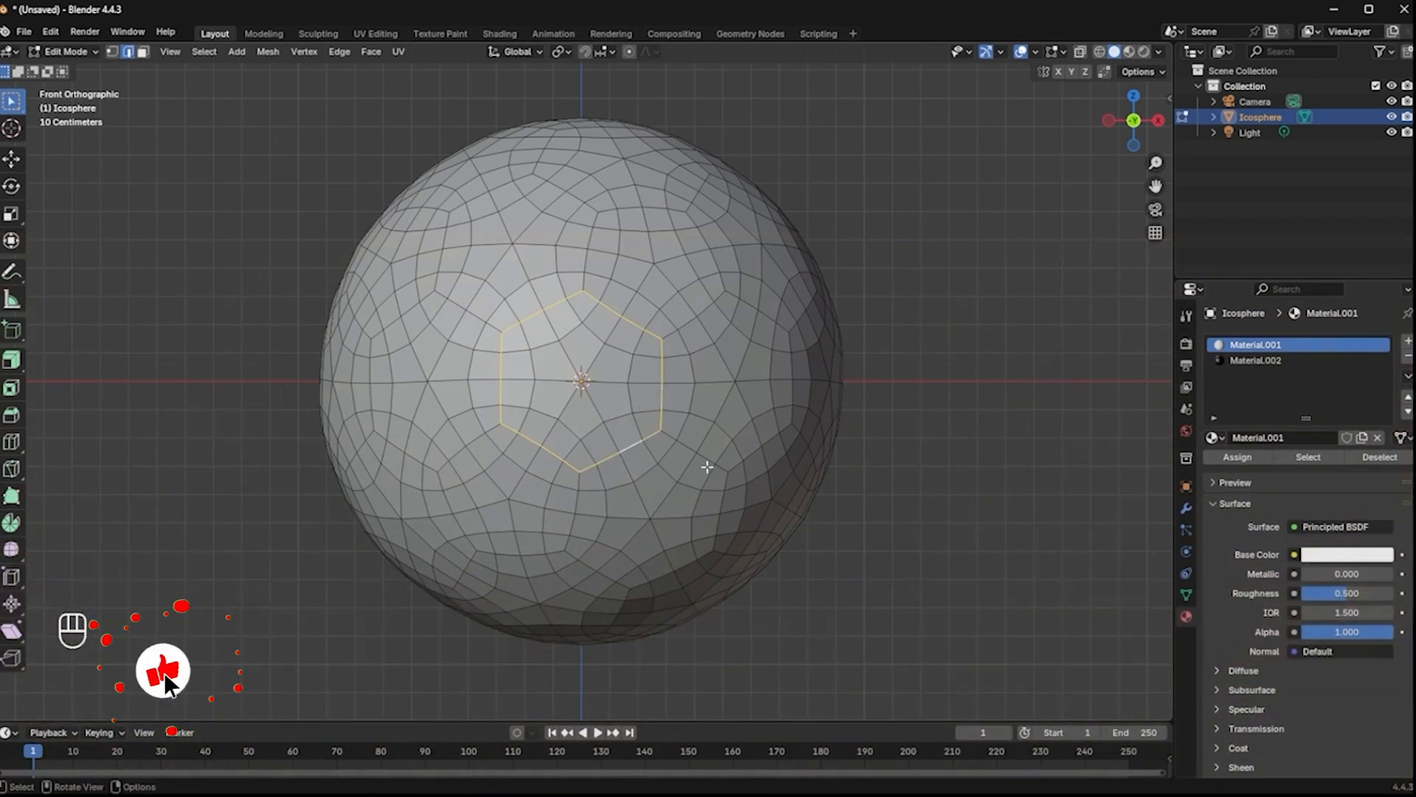
# Extend the selection to similar edges by Face Angles, with a threshold of 0.00001.
pyautogui.hotkey('shift', 'g')
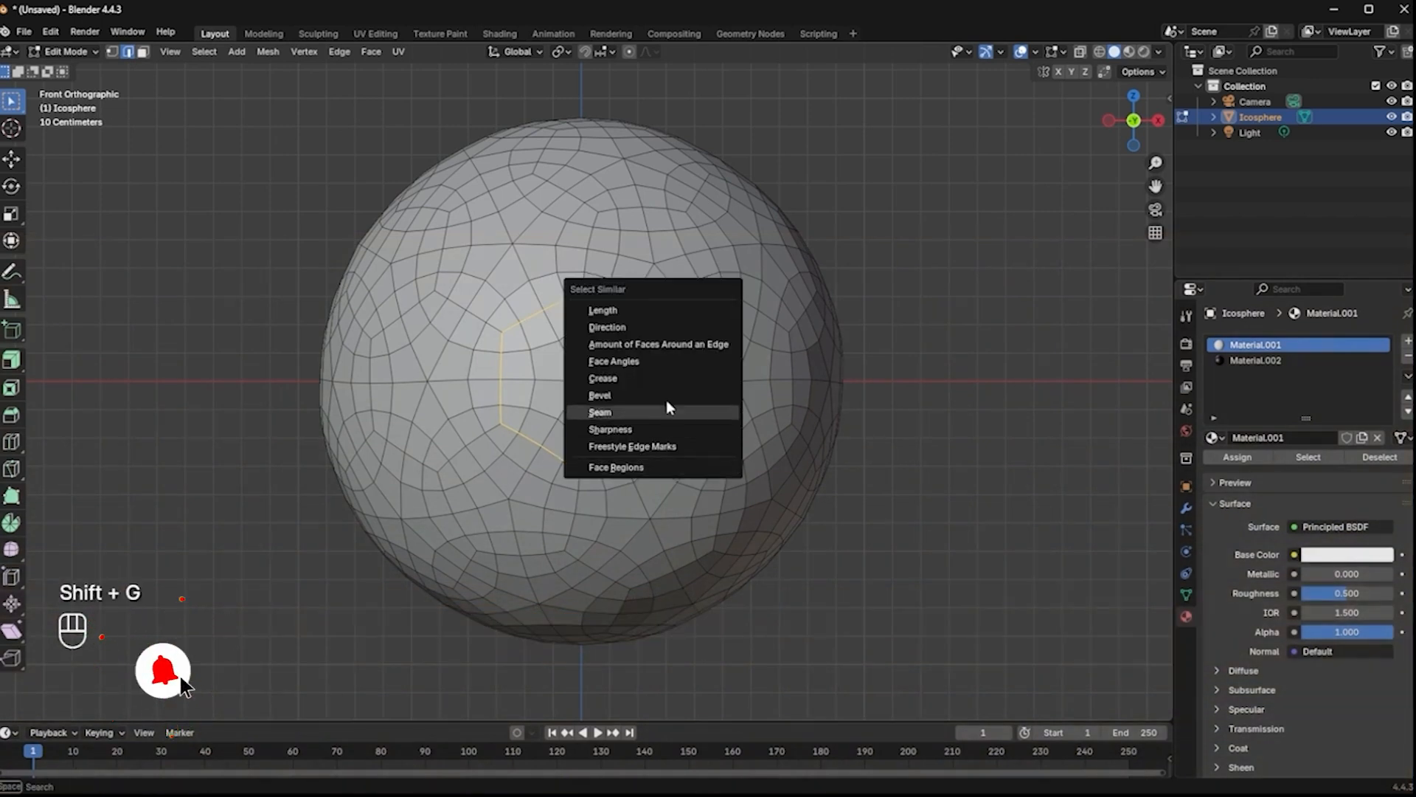
pyautogui.click(612, 361)
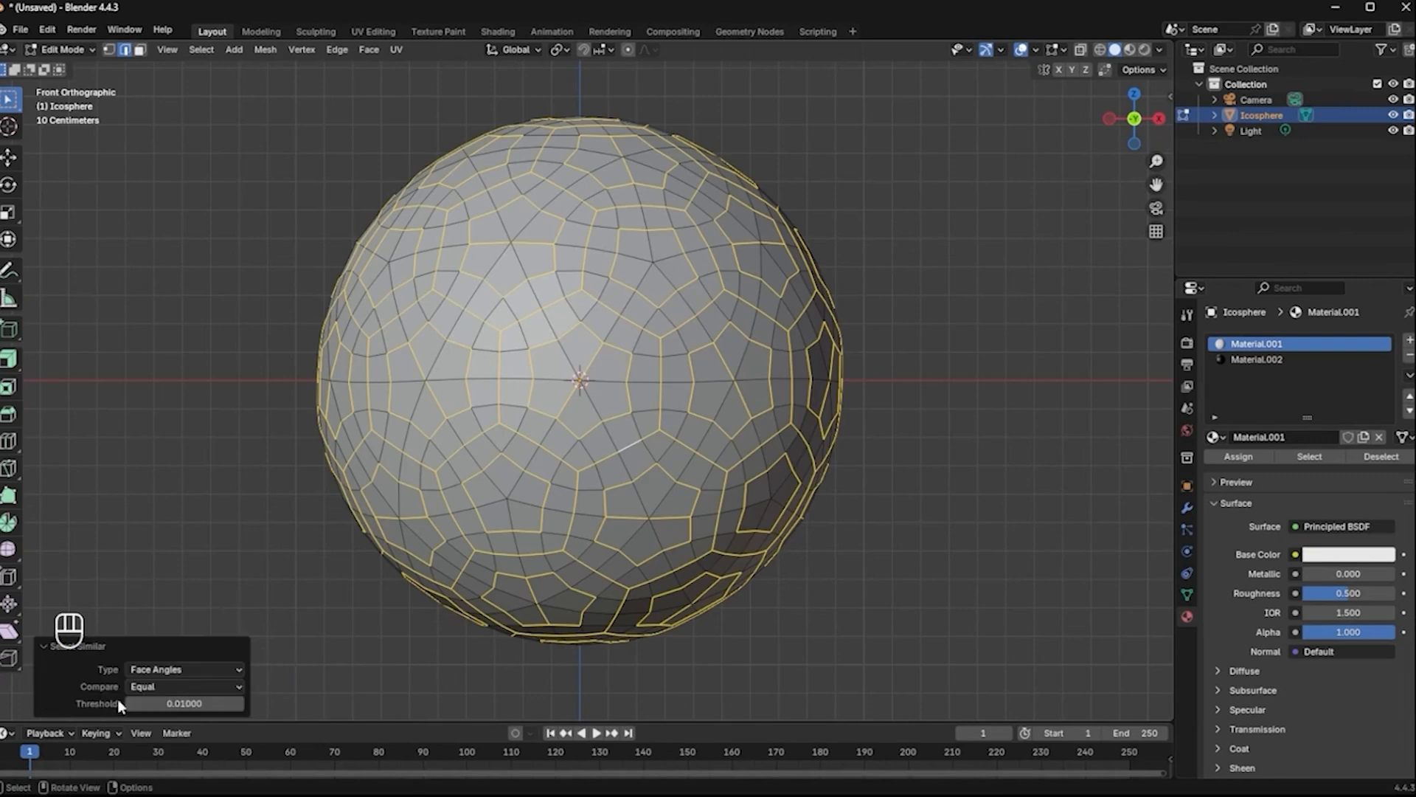
pyautogui.click(185, 703)
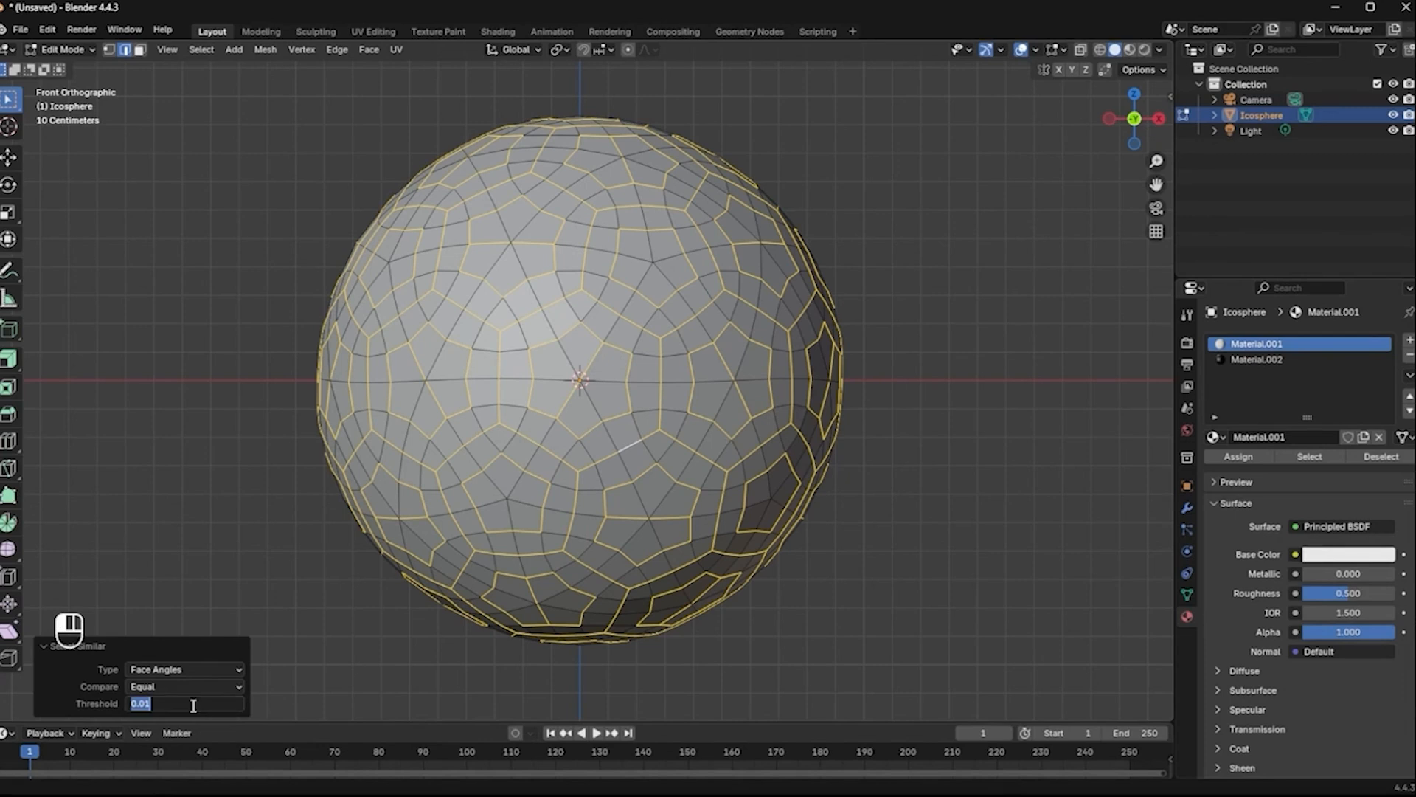
pyautogui.press('BackSpace')
pyautogui.press('Return')
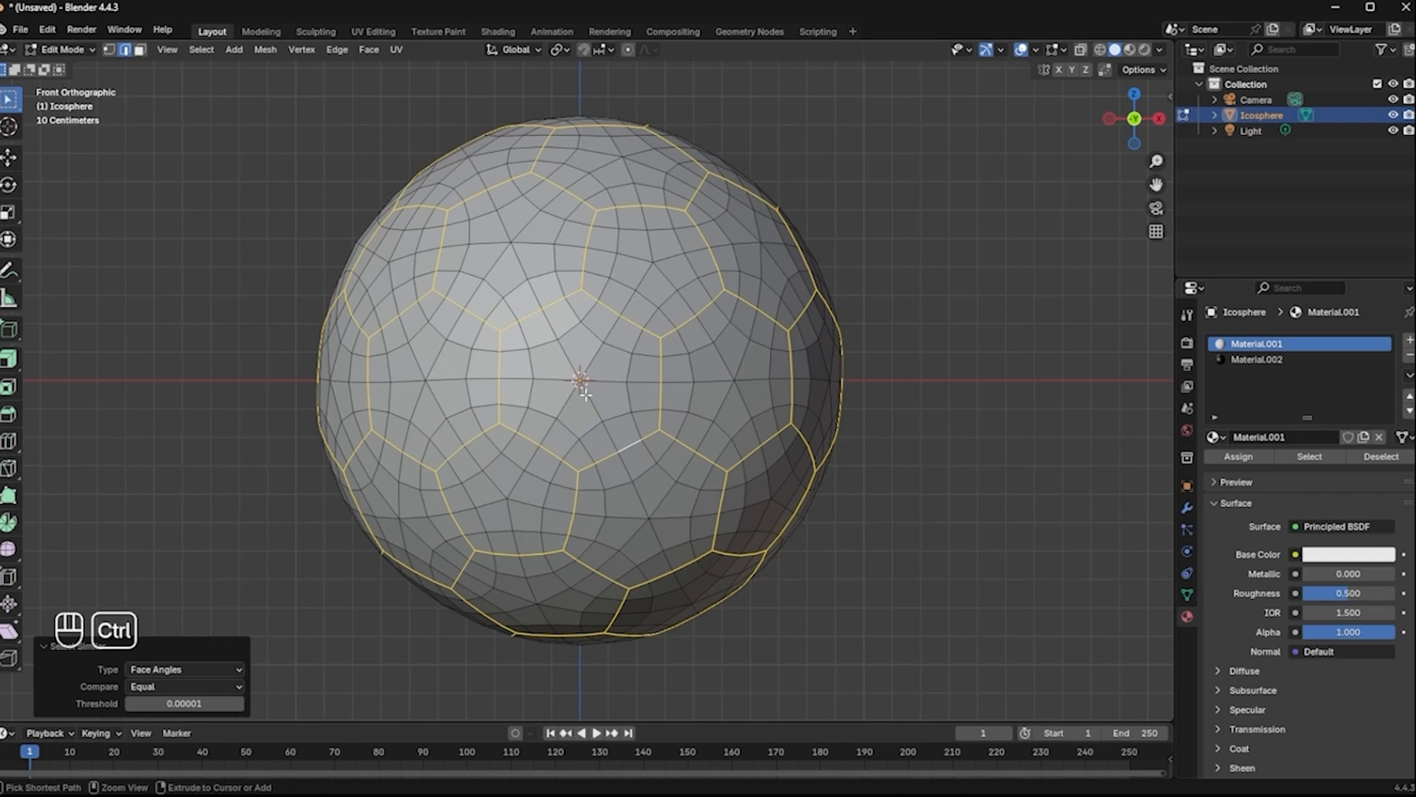
# Bevel the selected panel outline edges with a width of about 0.008 m and 3 segments.
pyautogui.hotkey('ctrl', 'b')
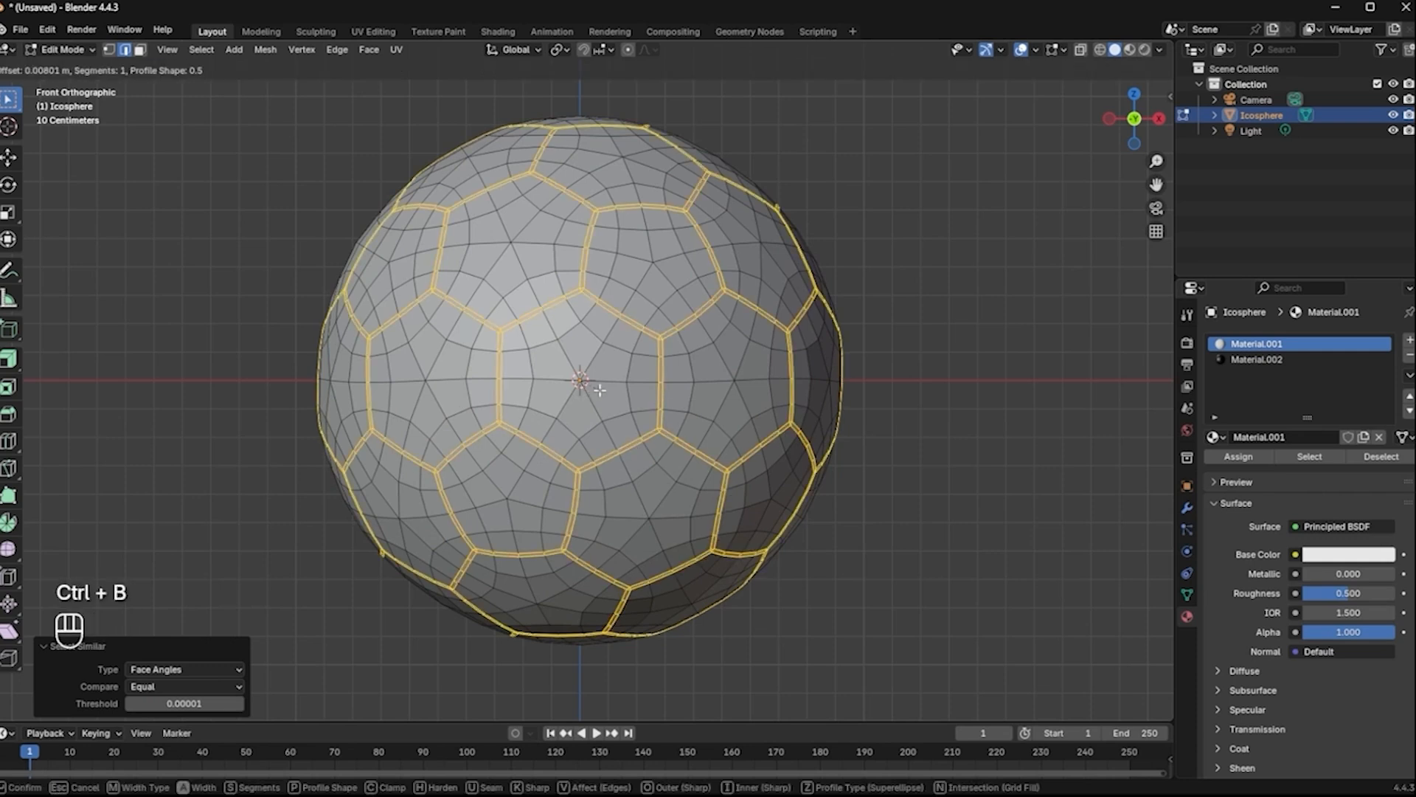
pyautogui.click(599, 389)
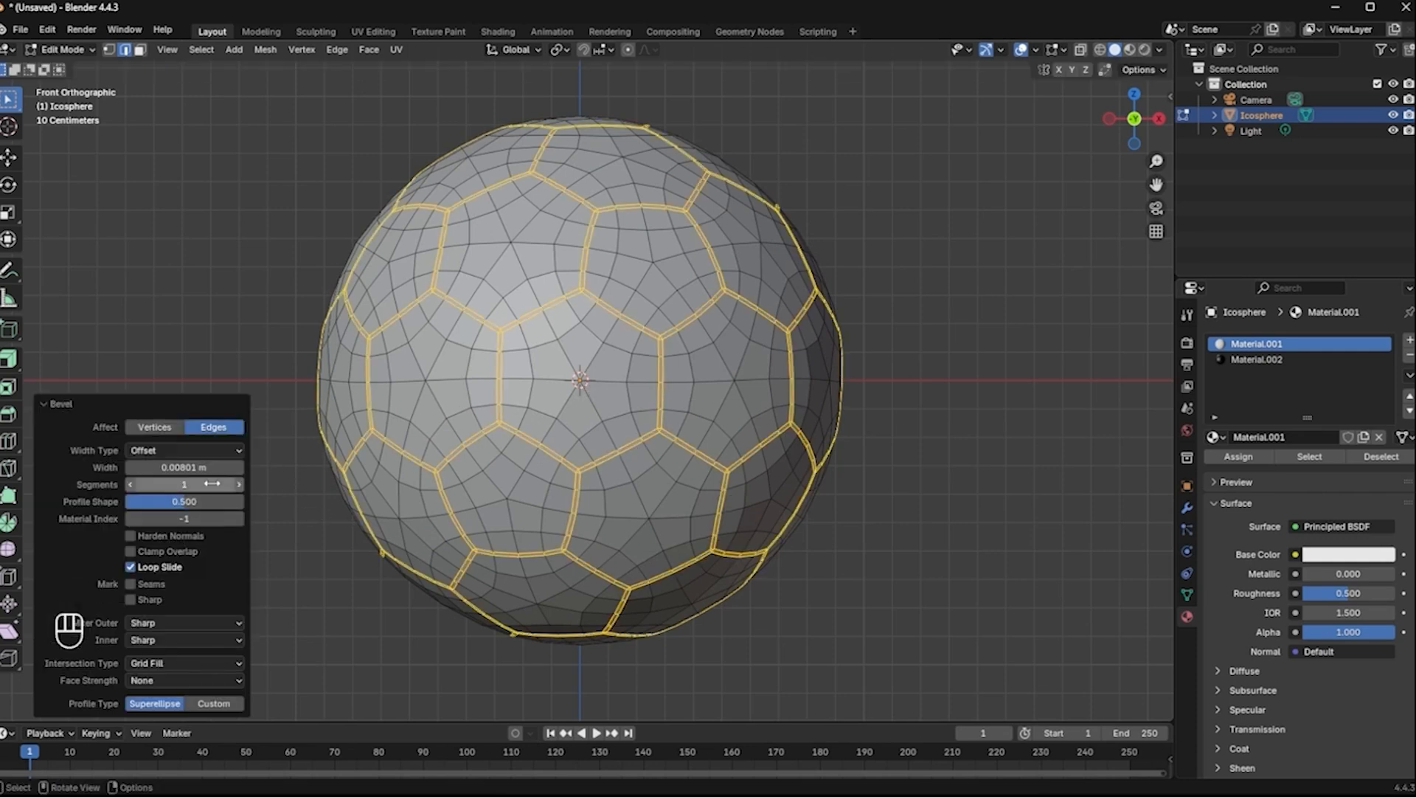
pyautogui.click(239, 484)
pyautogui.click(239, 485)
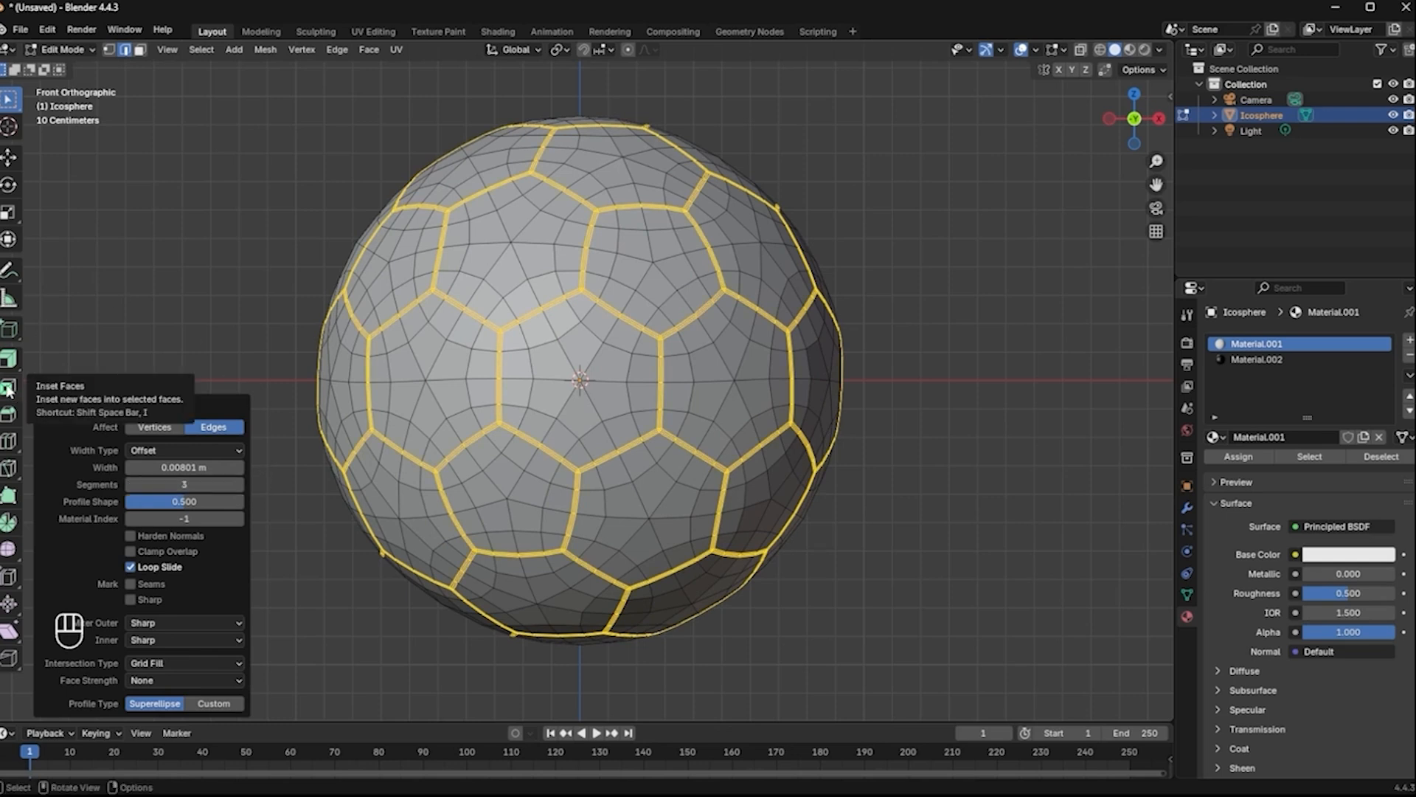
# Extrude the beveled seams along their normals inward by about 0.0164 m and return to Object Mode.
pyautogui.click(8, 359)
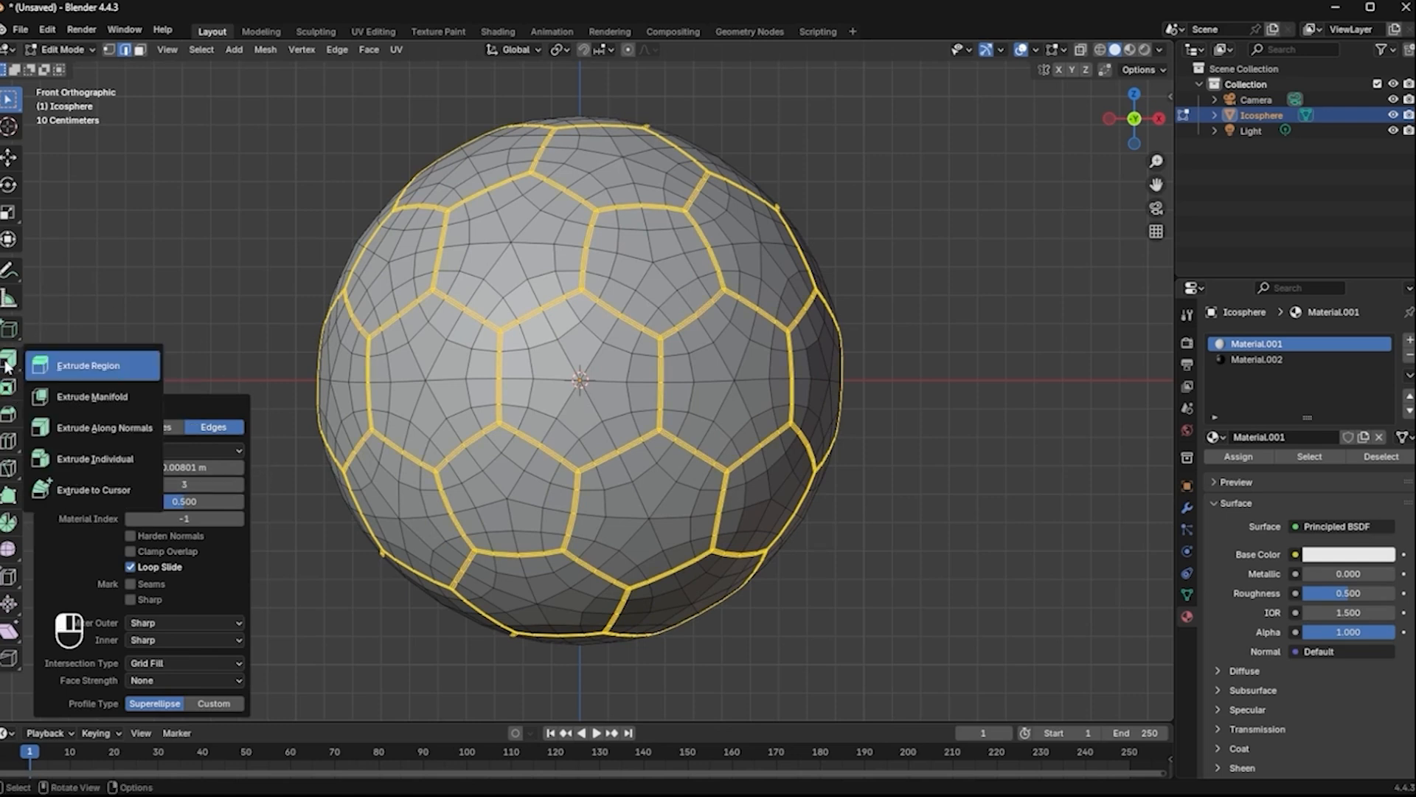
pyautogui.click(84, 430)
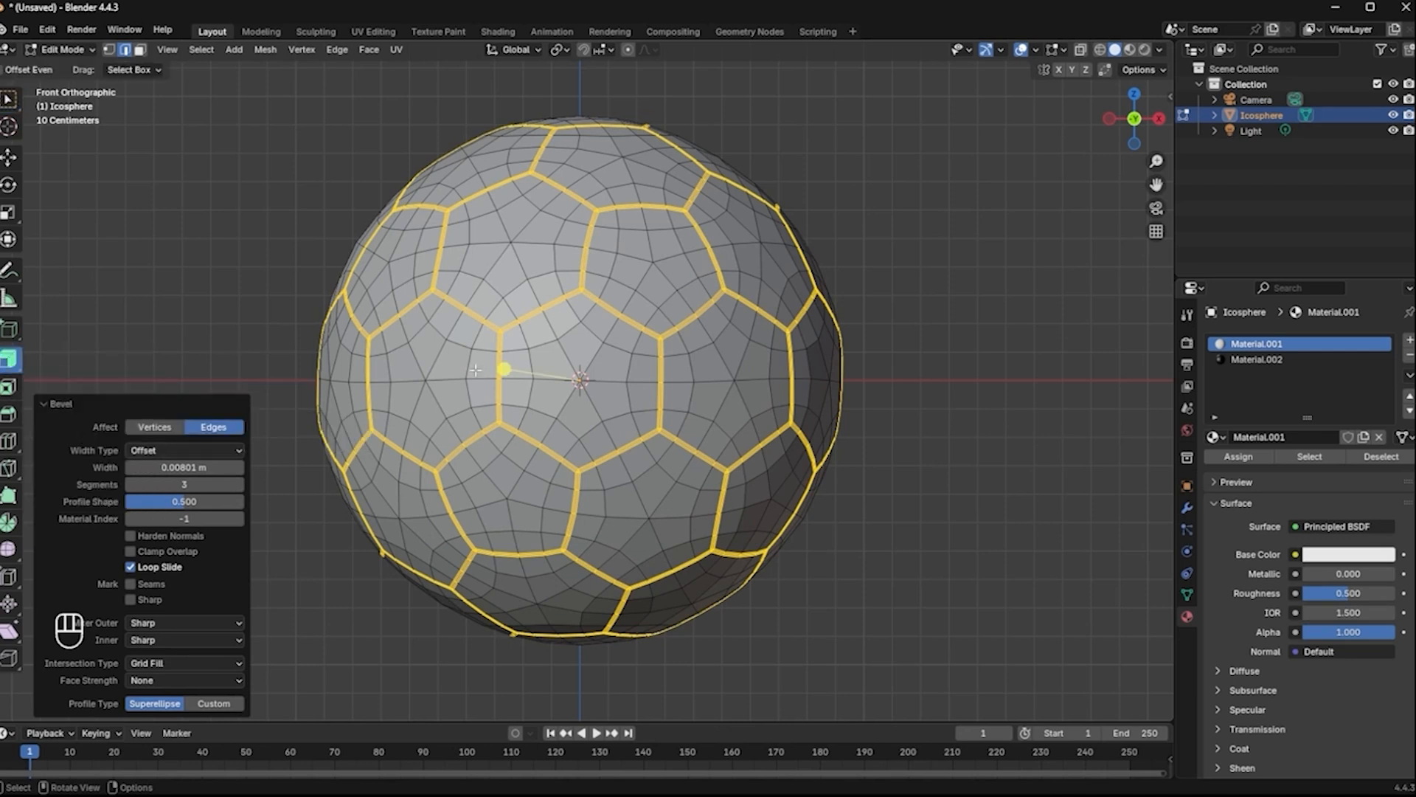
pyautogui.moveTo(504, 368)
pyautogui.mouseDown()
pyautogui.moveTo(488, 377)
pyautogui.moveTo(500, 372)
pyautogui.mouseUp()
pyautogui.click(62, 49)
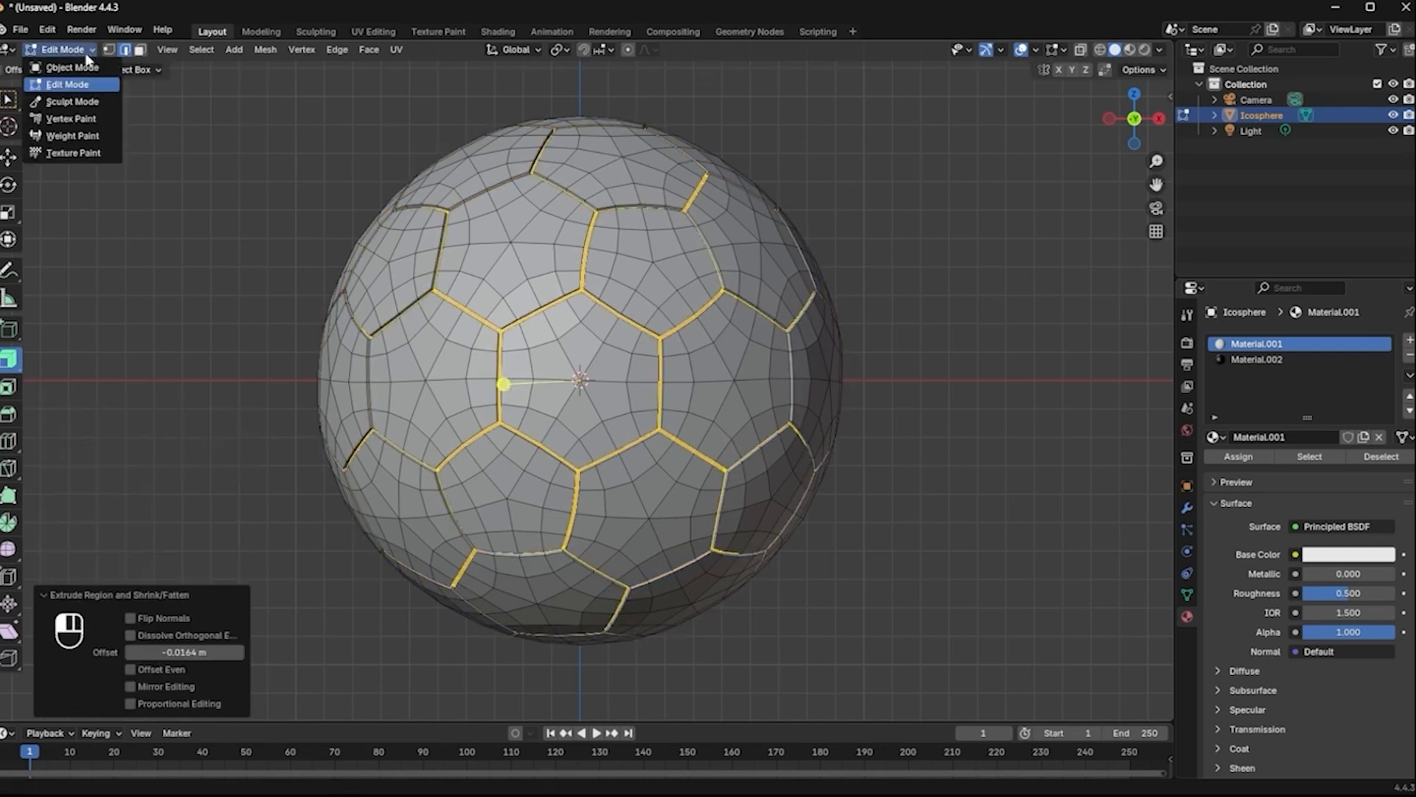
pyautogui.click(77, 68)
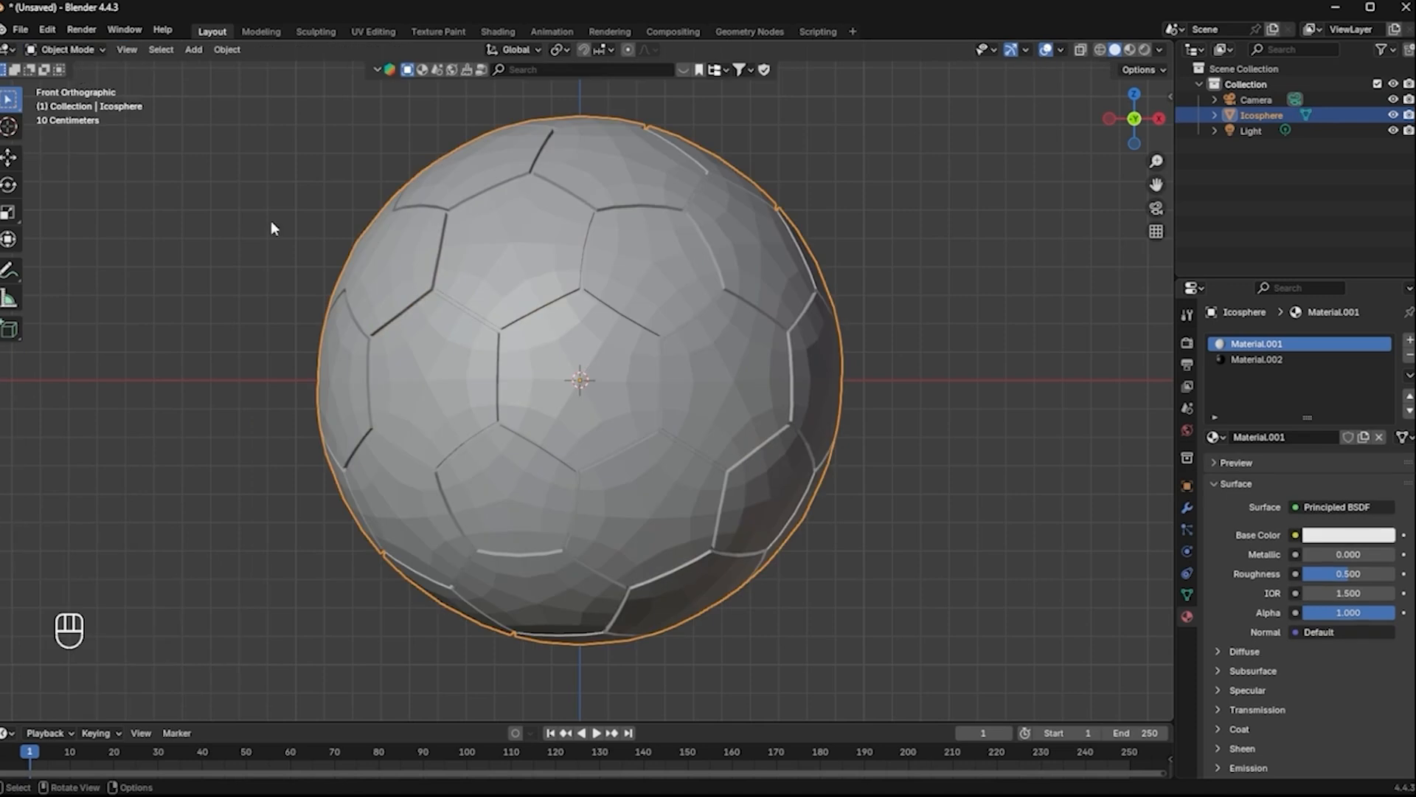
# Add a level 3 Subdivision Surface modifier to the ball and shade it smooth.
pyautogui.click(1187, 507)
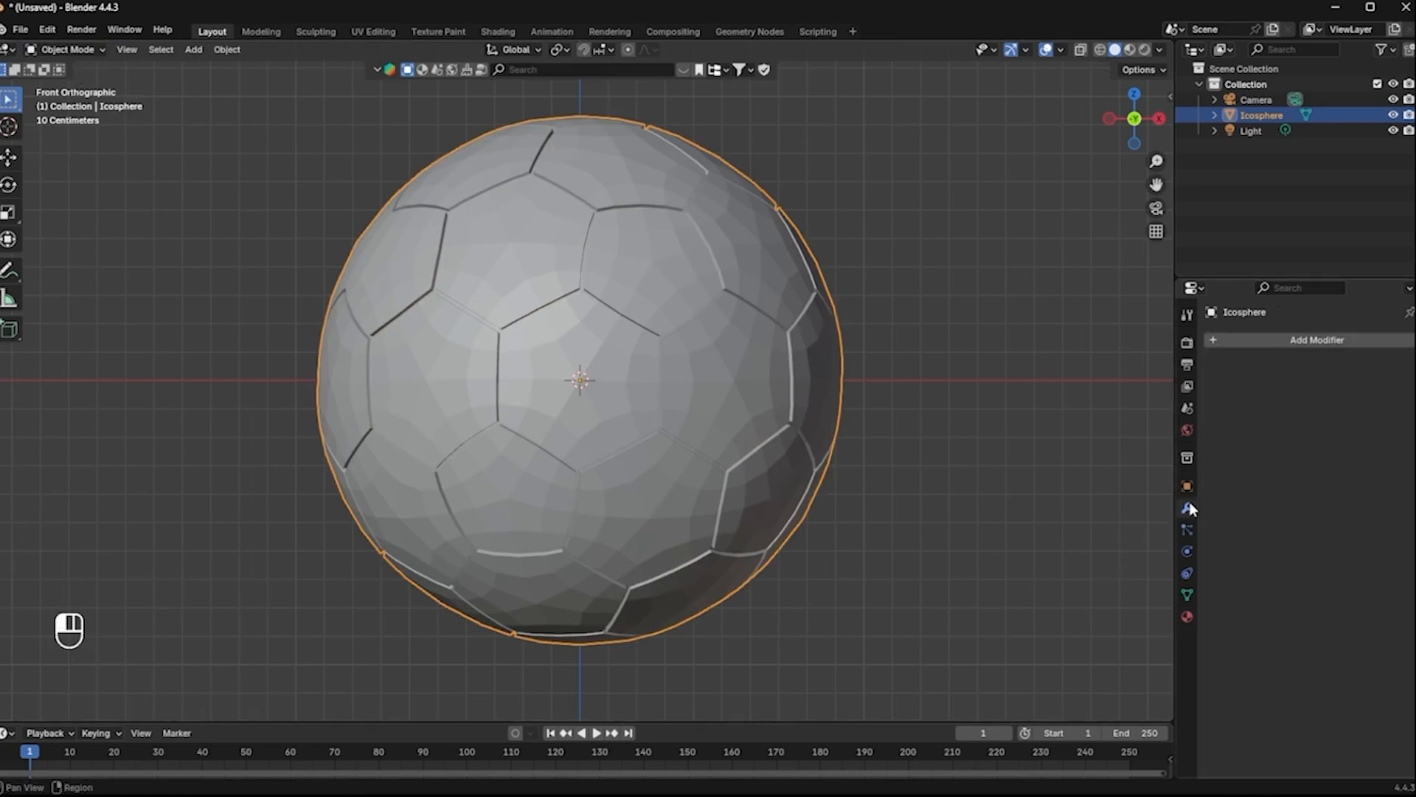
pyautogui.click(1327, 341)
pyautogui.moveTo(1289, 335)
pyautogui.press('ctrl')
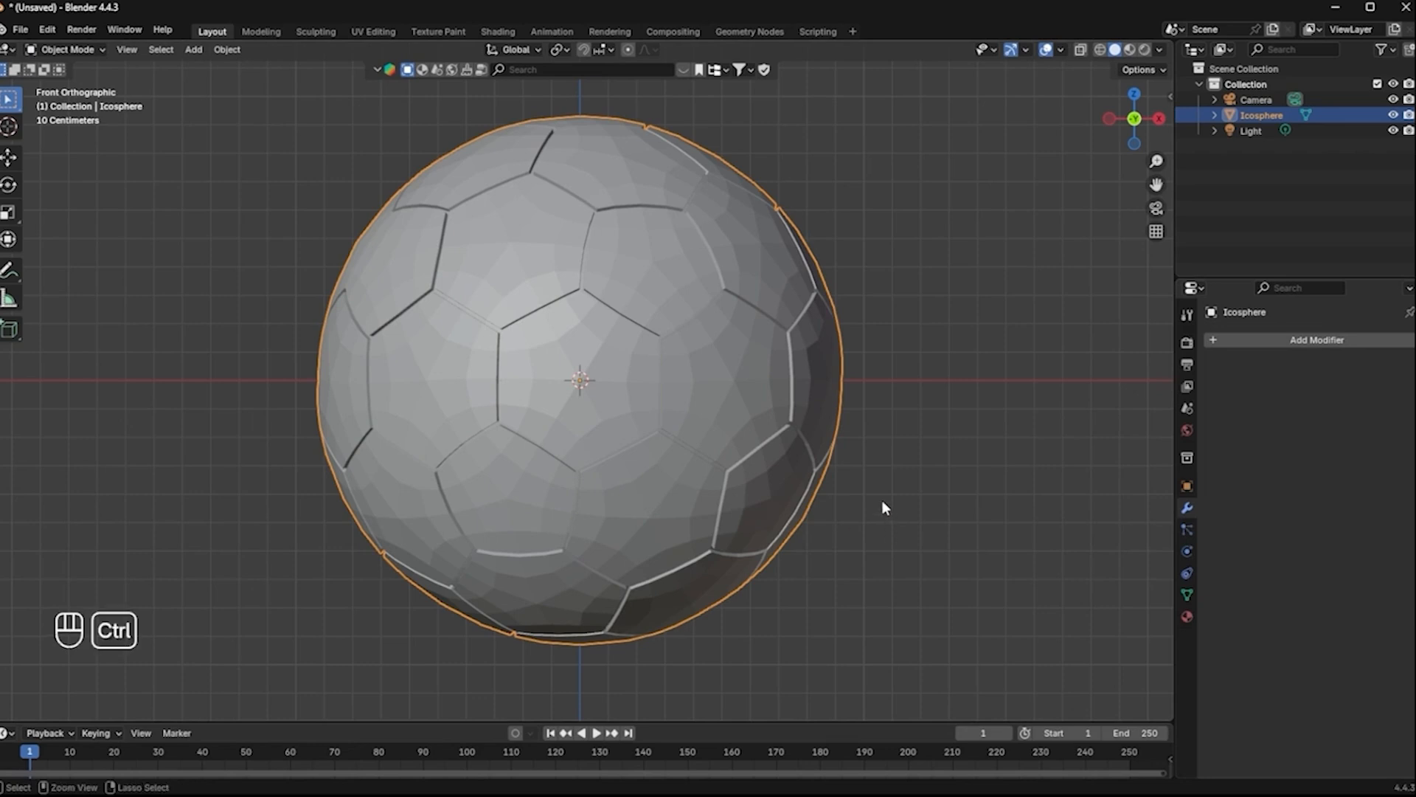
pyautogui.hotkey('ctrl', '3')
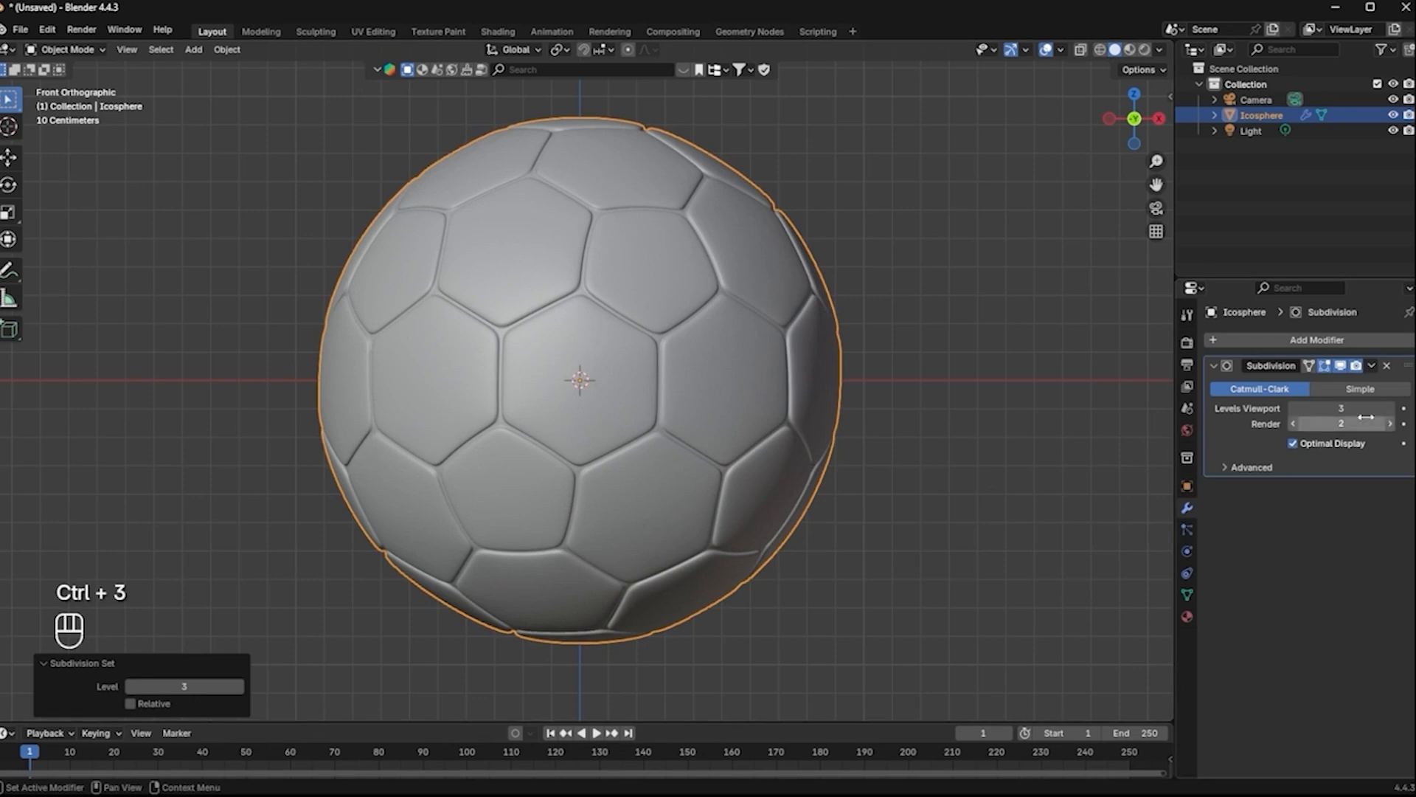
pyautogui.rightClick(549, 223)
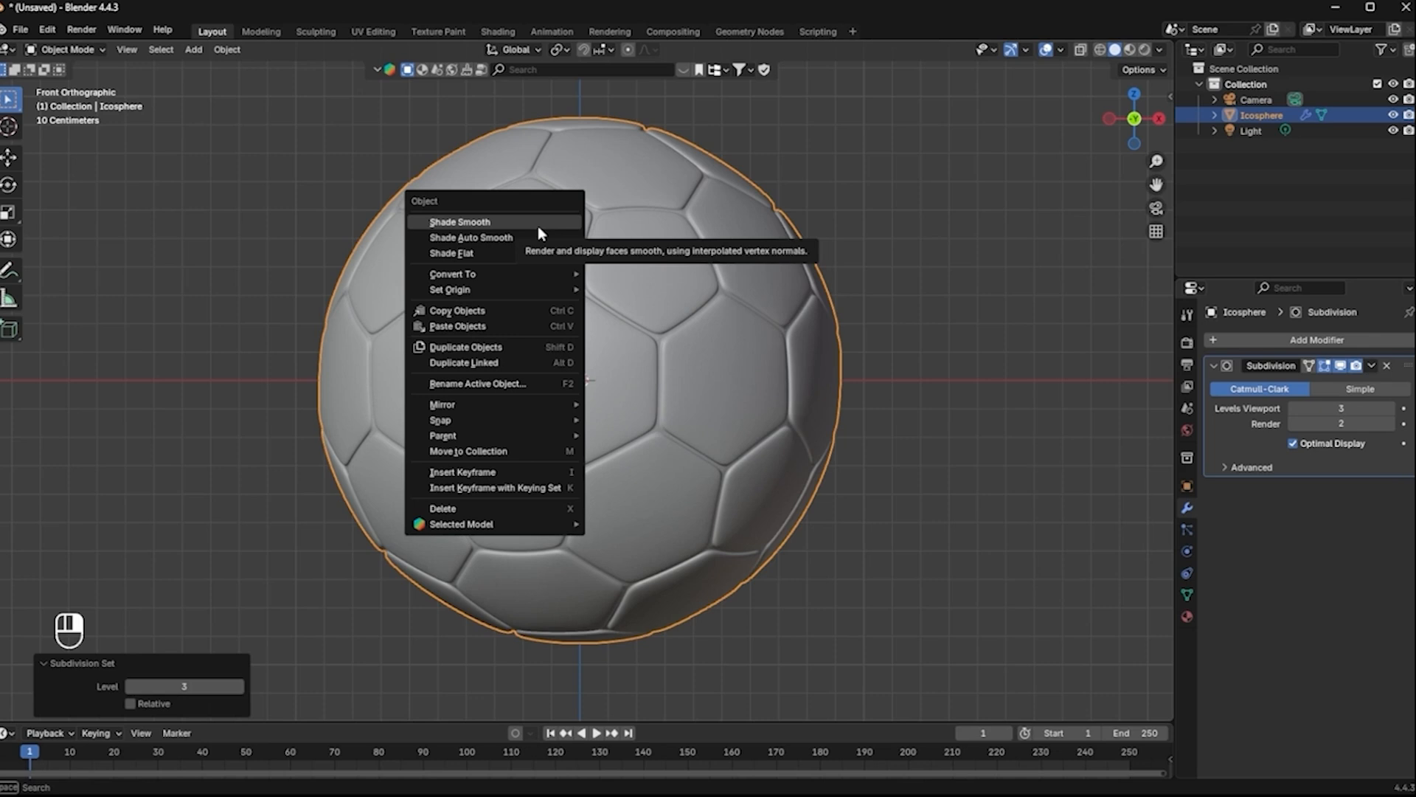
pyautogui.click(537, 225)
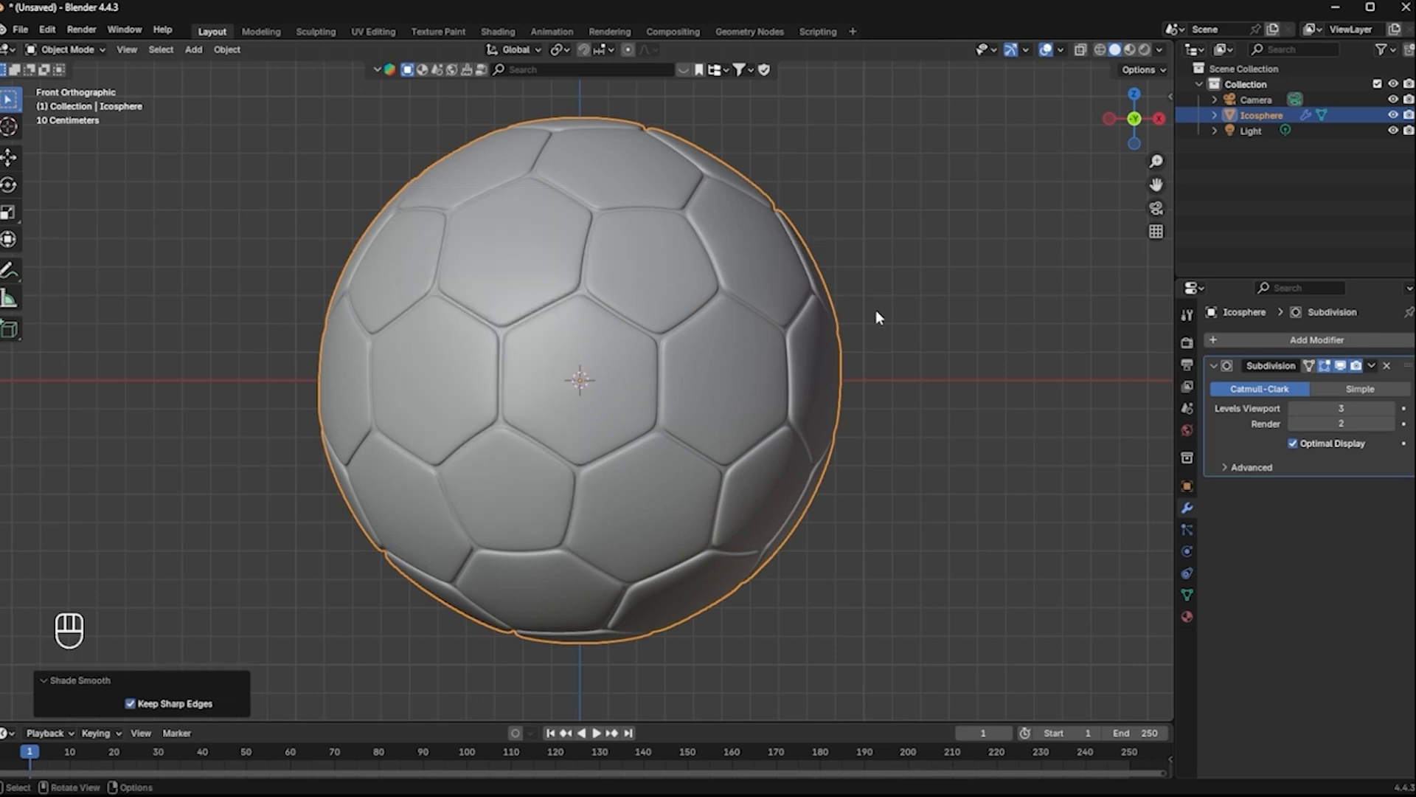
# Switch the viewport to rendered shading and examine the ball's panels, seams and materials from several angles.
pyautogui.click(1143, 49)
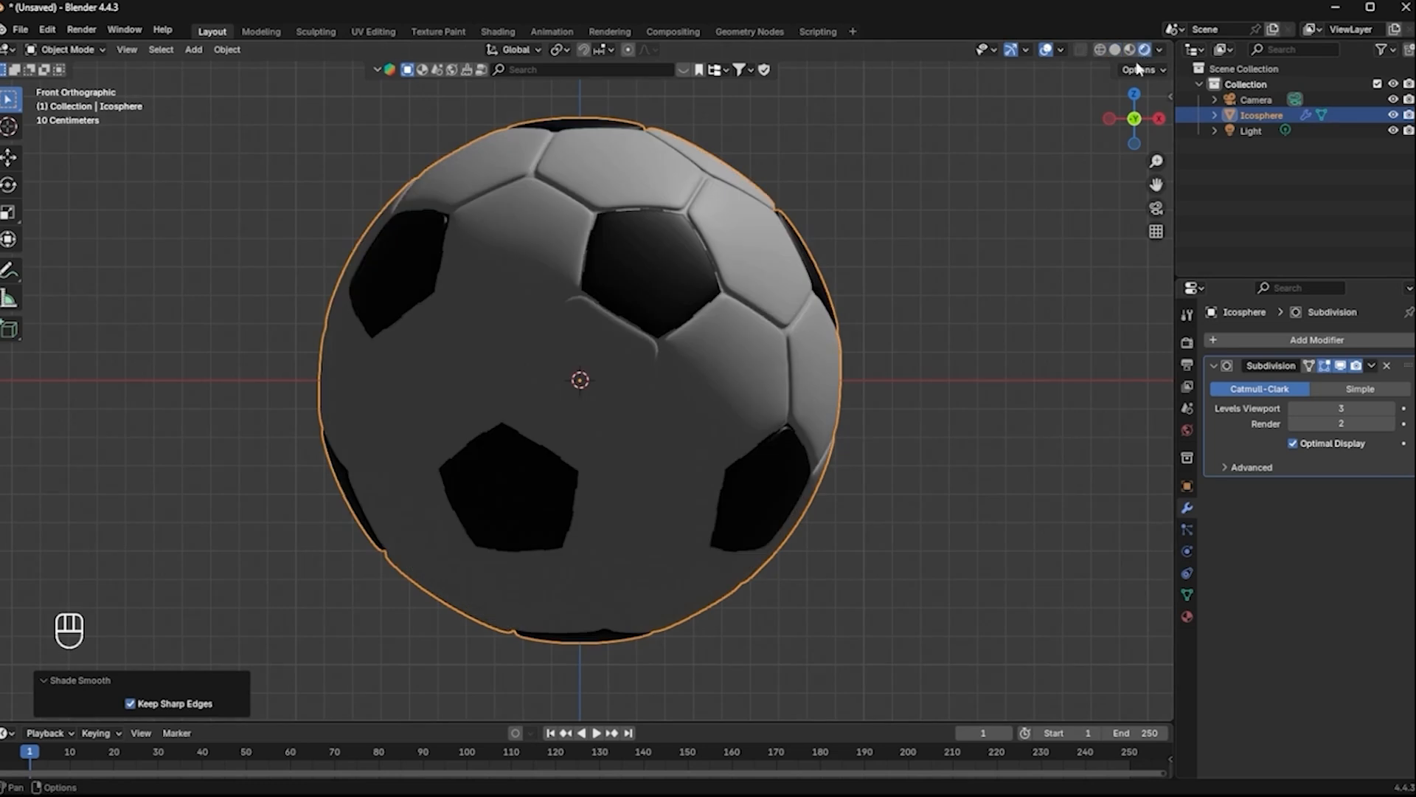
pyautogui.moveTo(750, 312); pyautogui.dragTo(617, 375, button='middle')
pyautogui.scroll(-4, 551, 357)
pyautogui.scroll(-2, 617, 374)
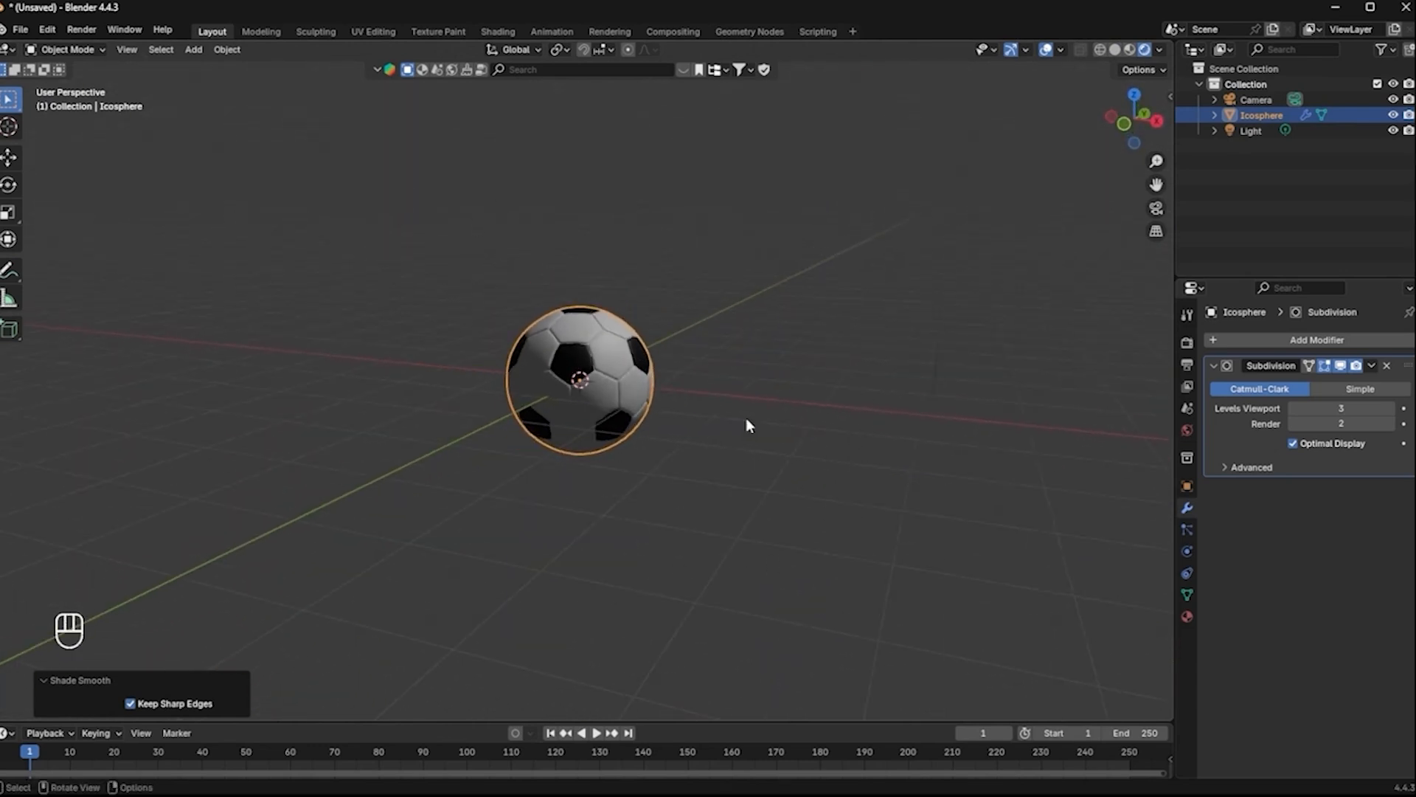
pyautogui.scroll(2, 746, 419)
pyautogui.moveTo(580, 419); pyautogui.dragTo(848, 447, button='middle')
pyautogui.moveTo(591, 467); pyautogui.dragTo(657, 441, button='middle')
pyautogui.scroll(-3, 657, 441)
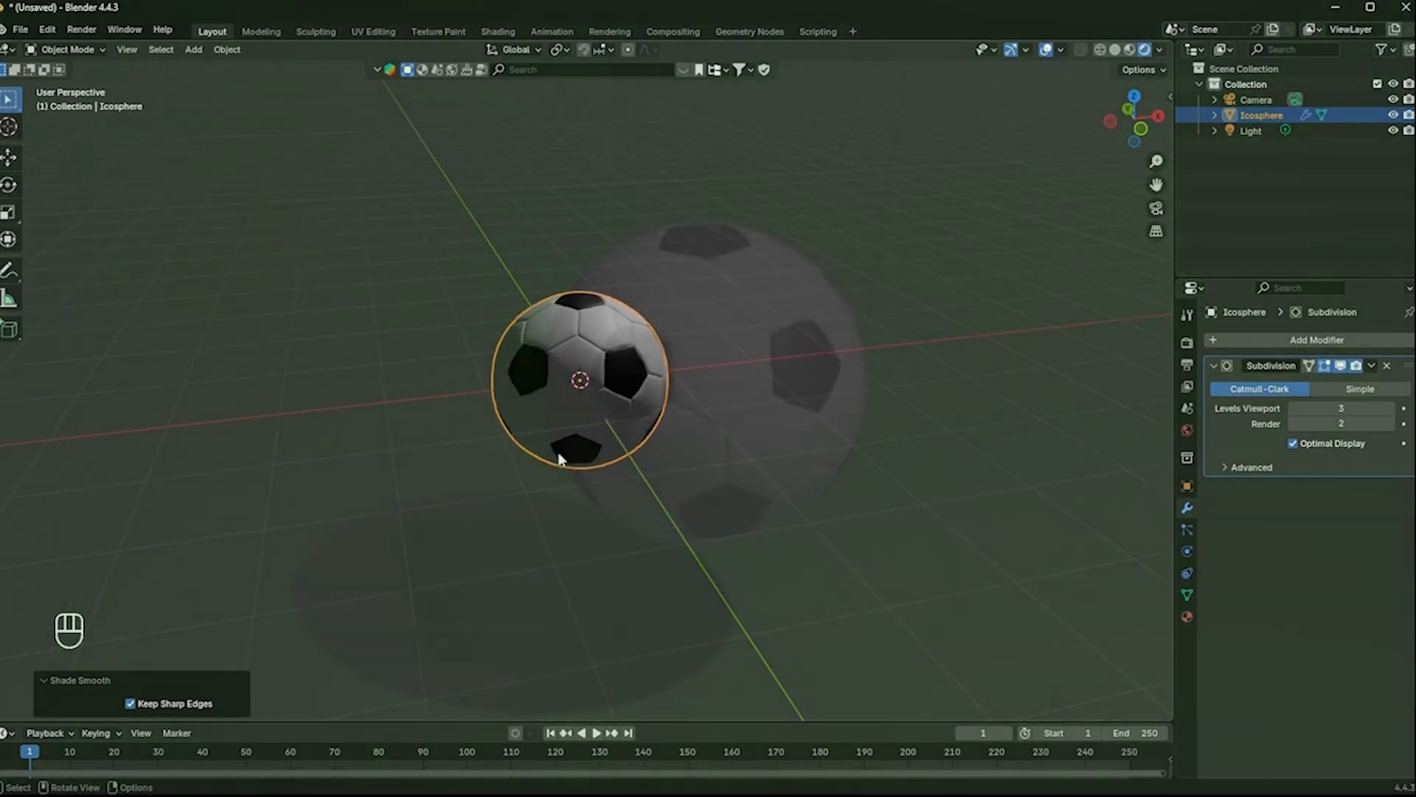